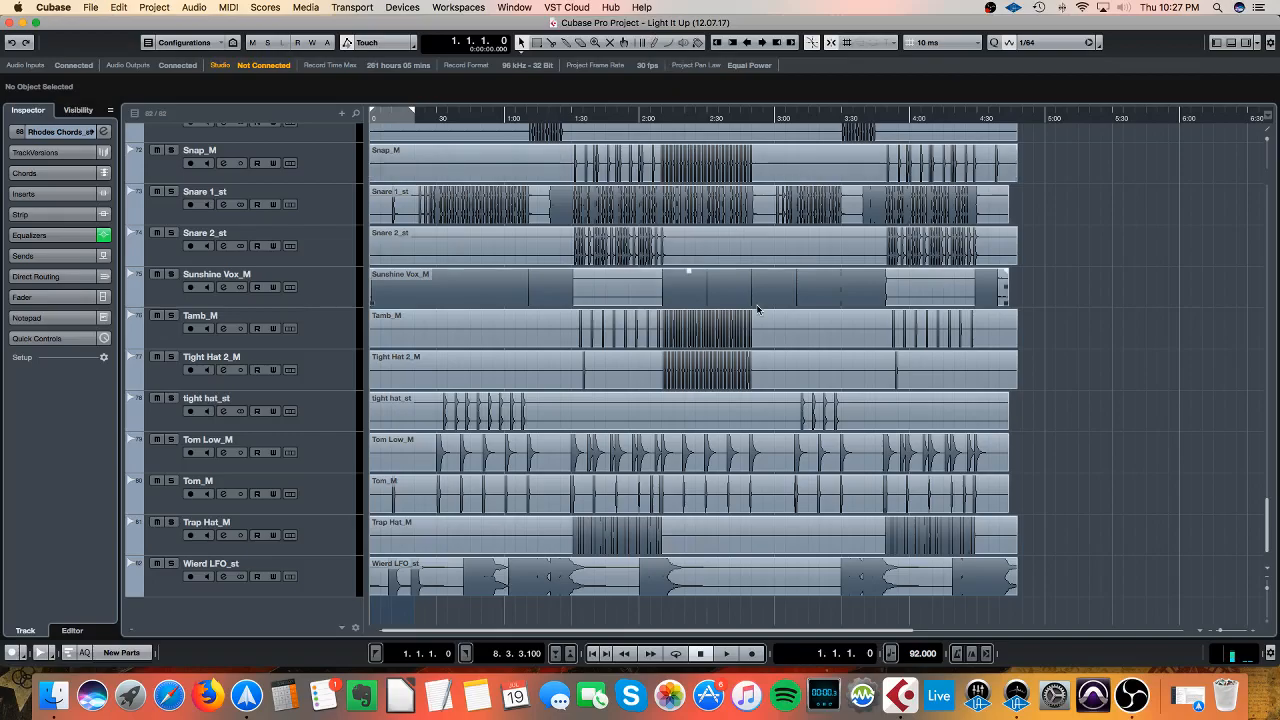
Look through the project's group channels and audio tracks, examining the track names and the events in the arrangement
{"action": "scroll", "coordinate": [609, 356], "scroll_direction": "up", "scroll_amount": 20}
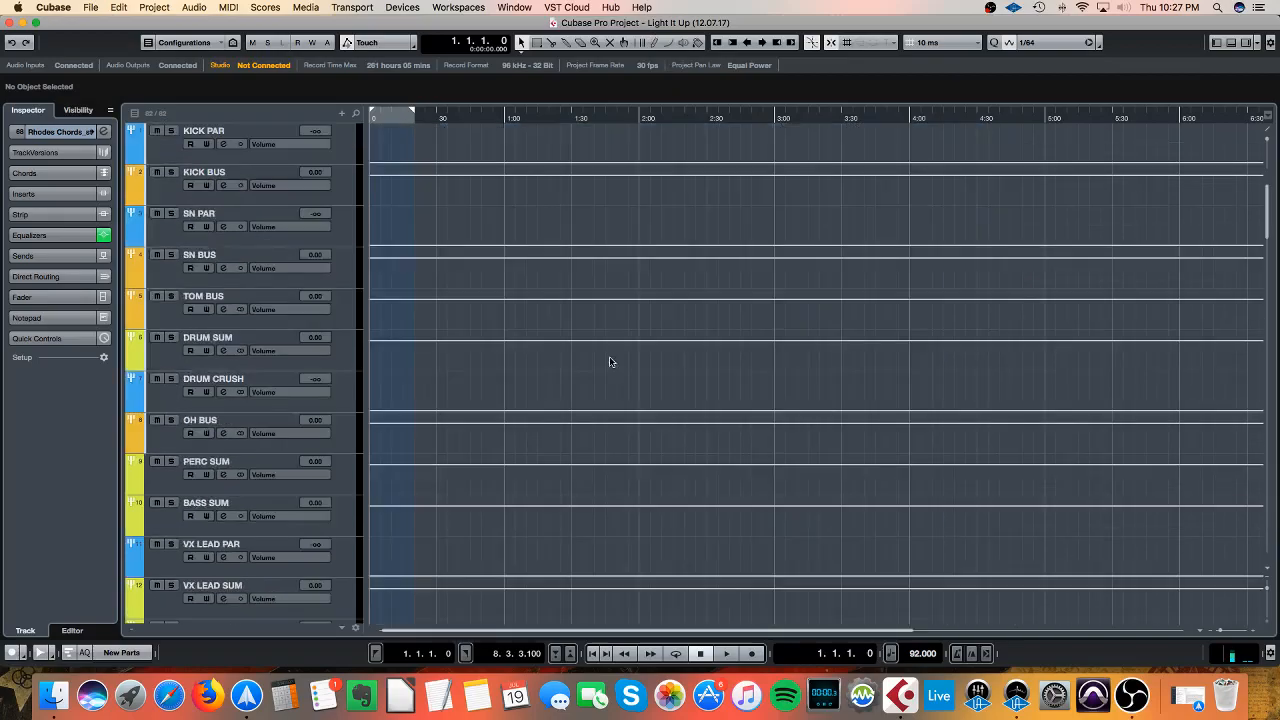
{"action": "scroll", "coordinate": [610, 361], "scroll_direction": "down", "scroll_amount": 20}
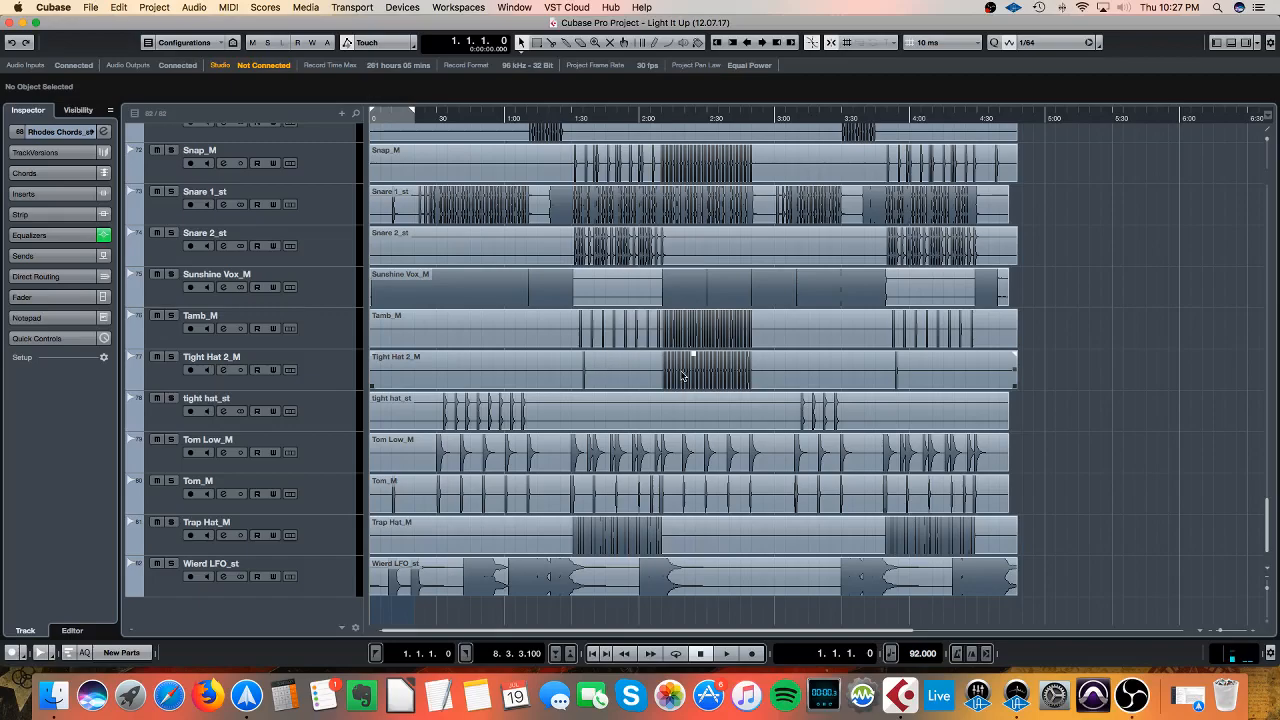
{"action": "scroll", "coordinate": [675, 450], "scroll_direction": "up", "scroll_amount": 5}
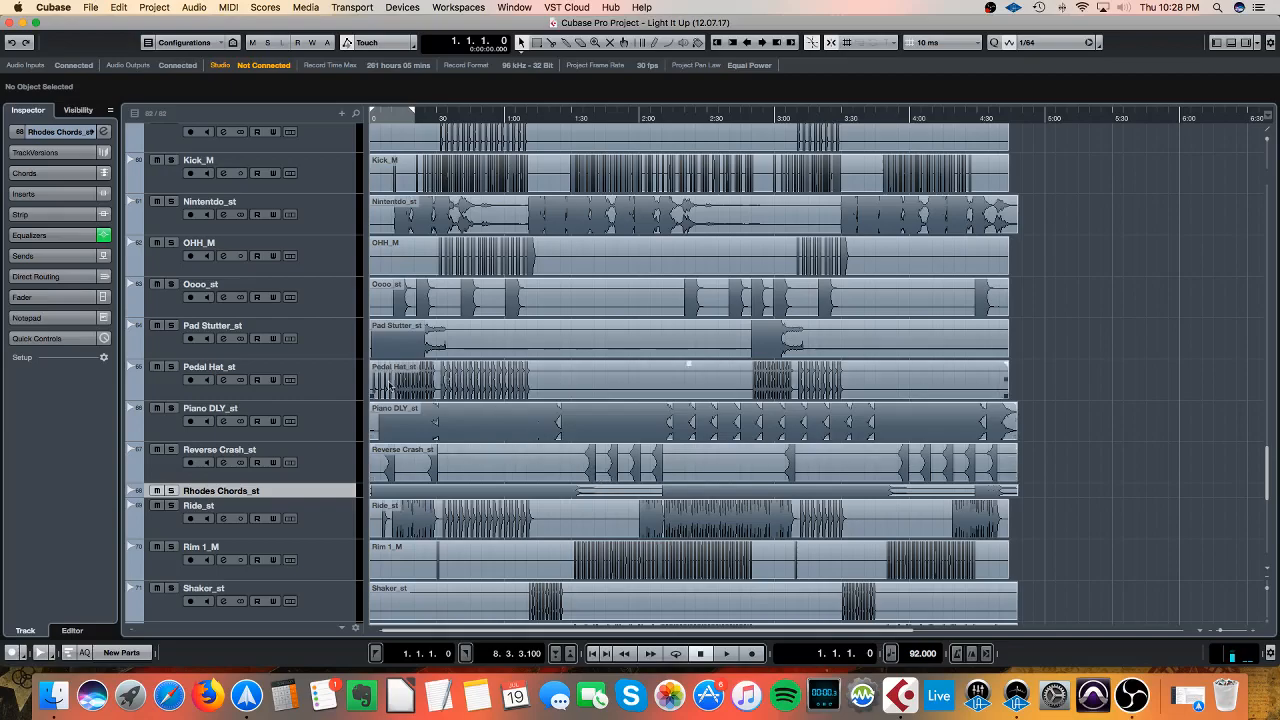
{"action": "left_click", "coordinate": [332, 413]}
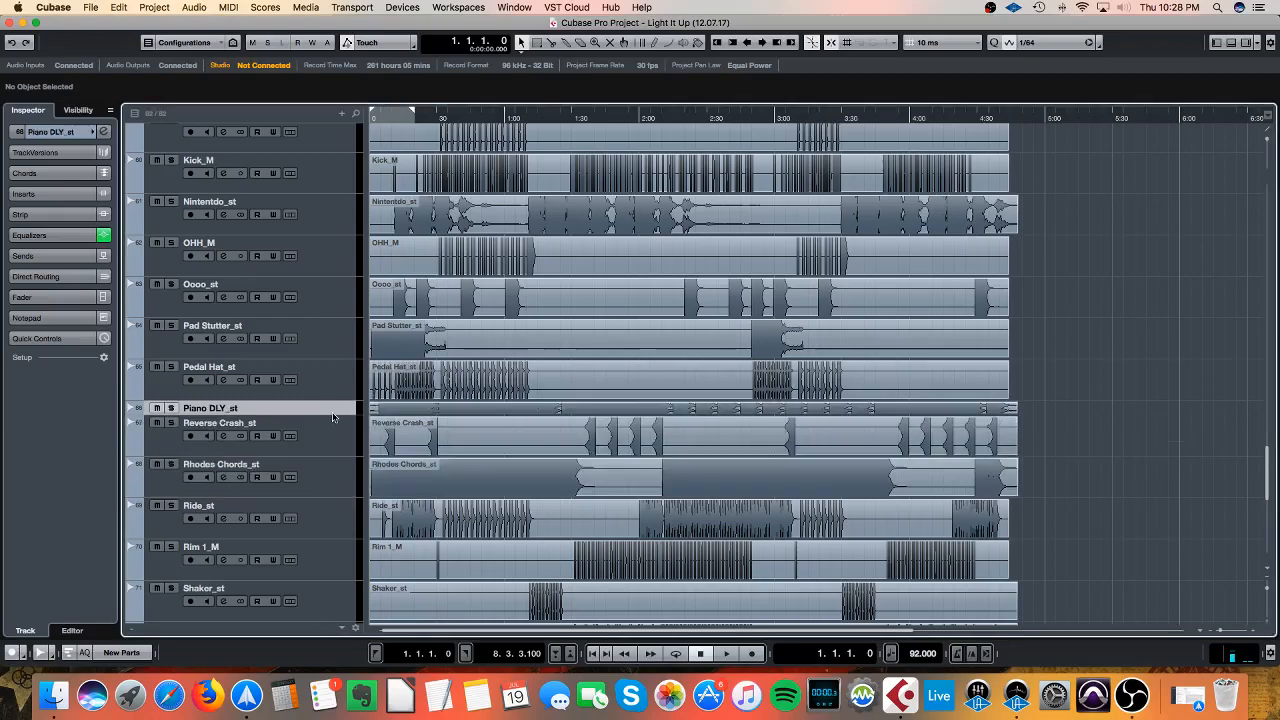
{"action": "left_click", "coordinate": [326, 476]}
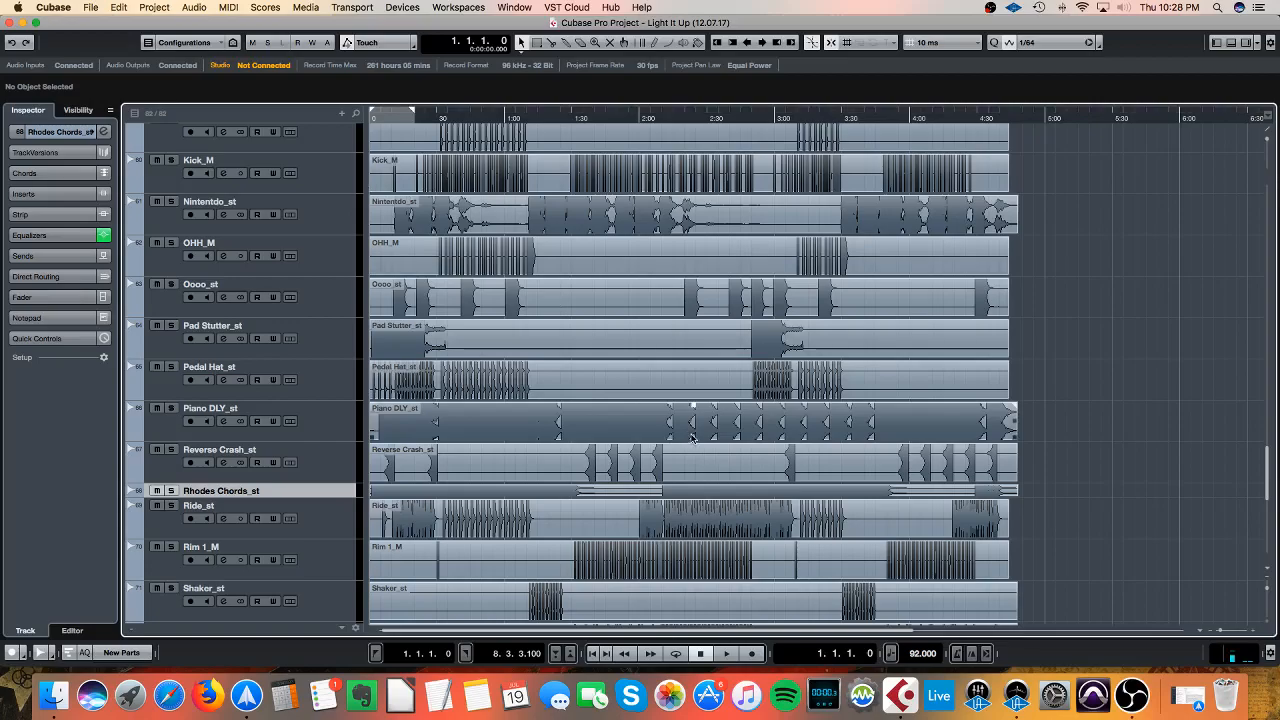
{"action": "scroll", "coordinate": [692, 440], "scroll_direction": "up", "scroll_amount": 1}
{"action": "scroll", "coordinate": [692, 440], "scroll_direction": "down", "scroll_amount": 10}
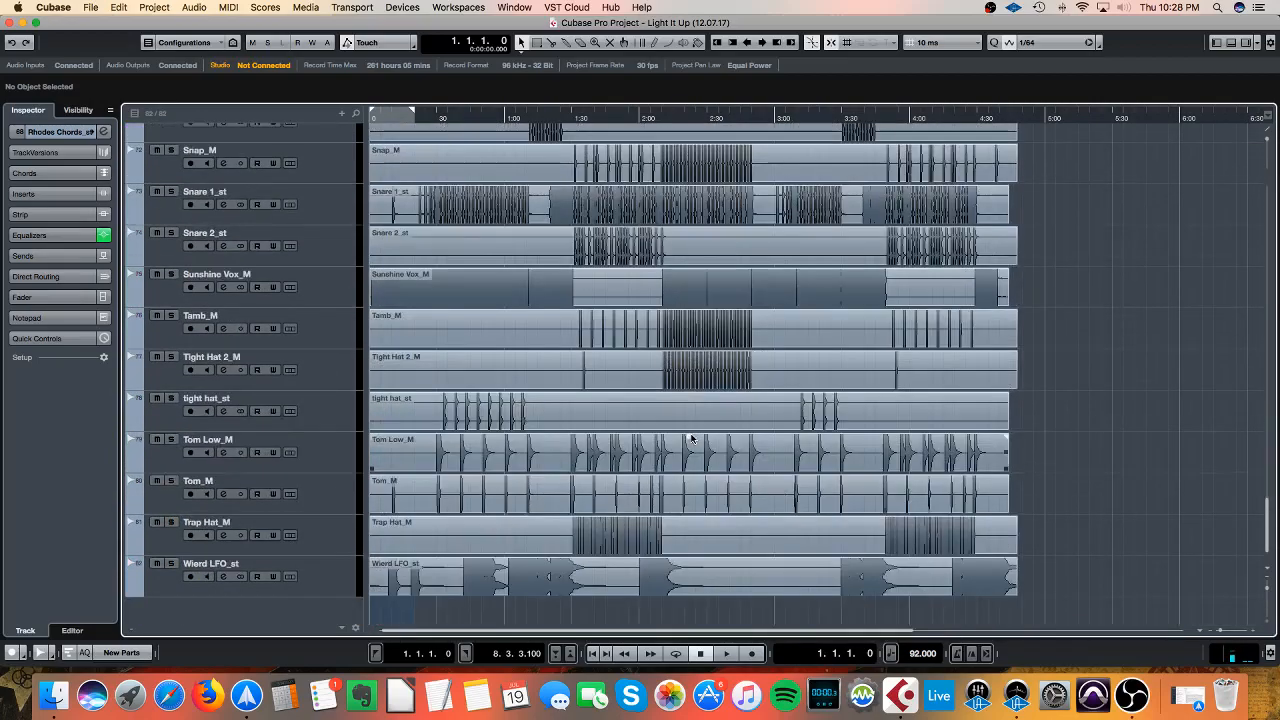
{"action": "scroll", "coordinate": [692, 440], "scroll_direction": "up", "scroll_amount": 10}
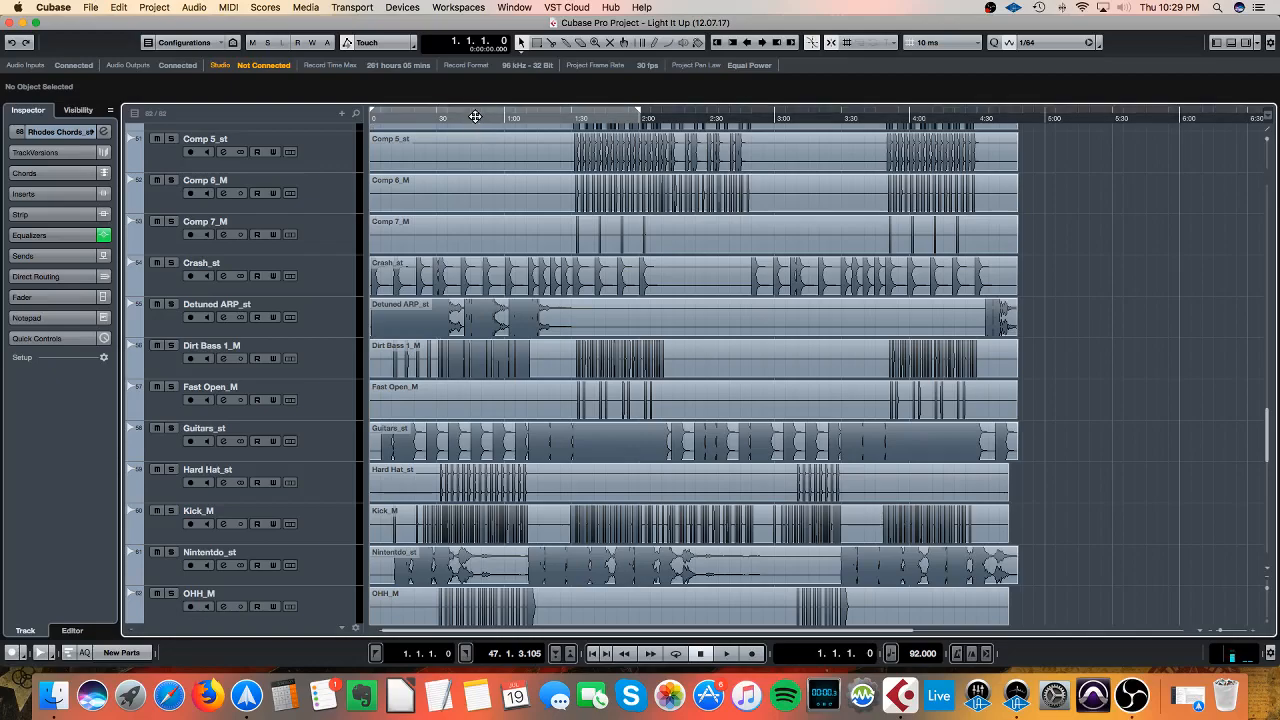
Try shifting the locator range along the ruler and back to the project start, repositioning the playhead in between
{"action": "mouse_move", "coordinate": [481, 113]}
{"action": "left_mouse_down"}
{"action": "mouse_move", "coordinate": [672, 112]}
{"action": "mouse_move", "coordinate": [650, 112]}
{"action": "left_mouse_up"}
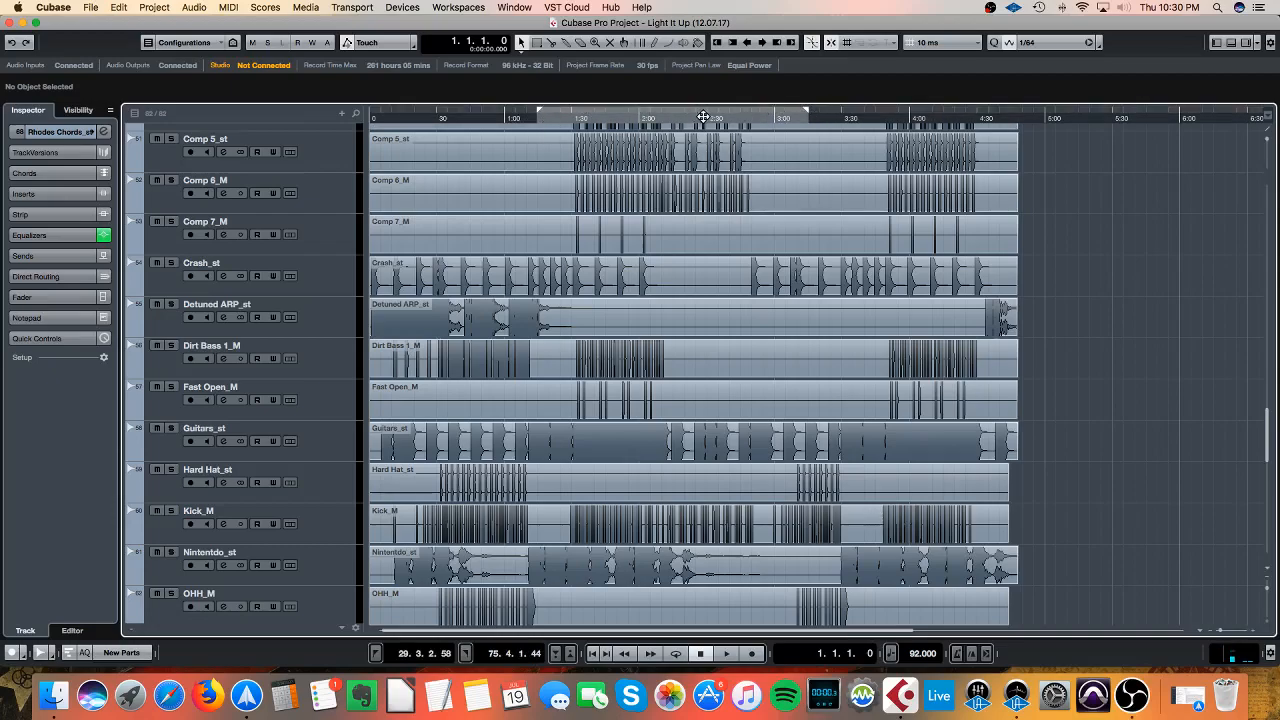
{"action": "left_click_drag", "start_coordinate": [707, 118], "coordinate": [884, 129]}
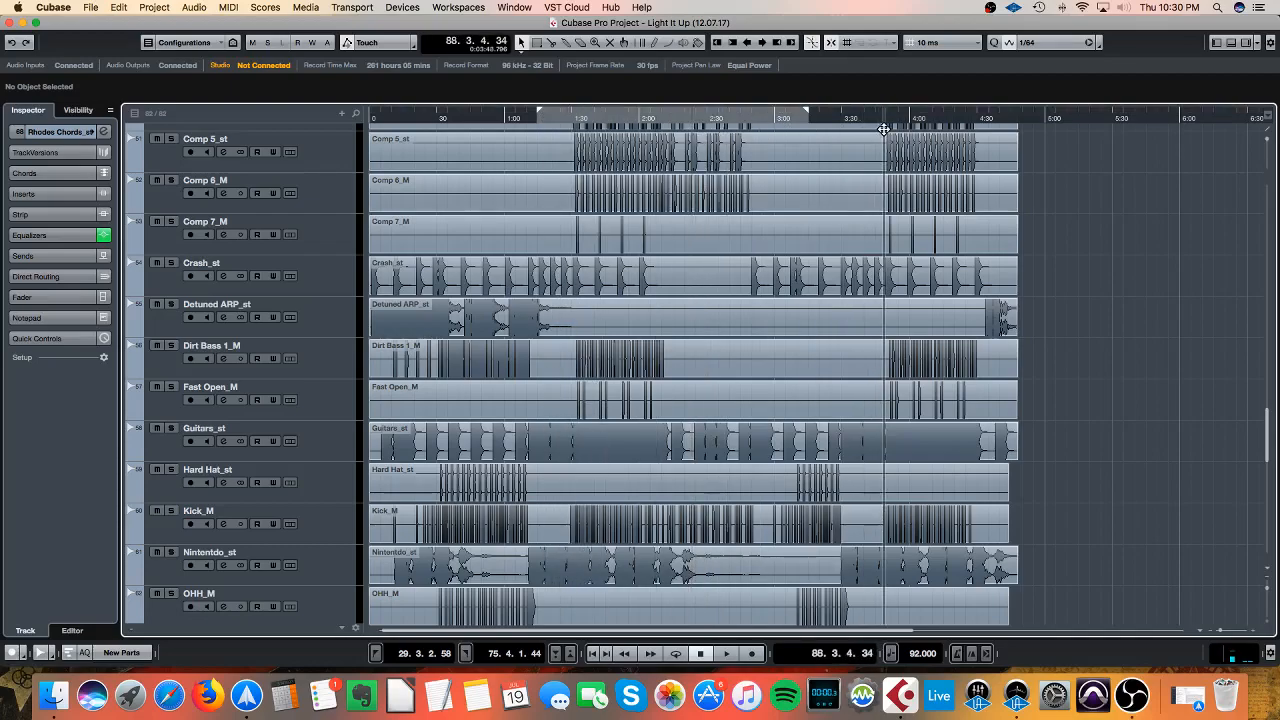
{"action": "left_click", "coordinate": [716, 117]}
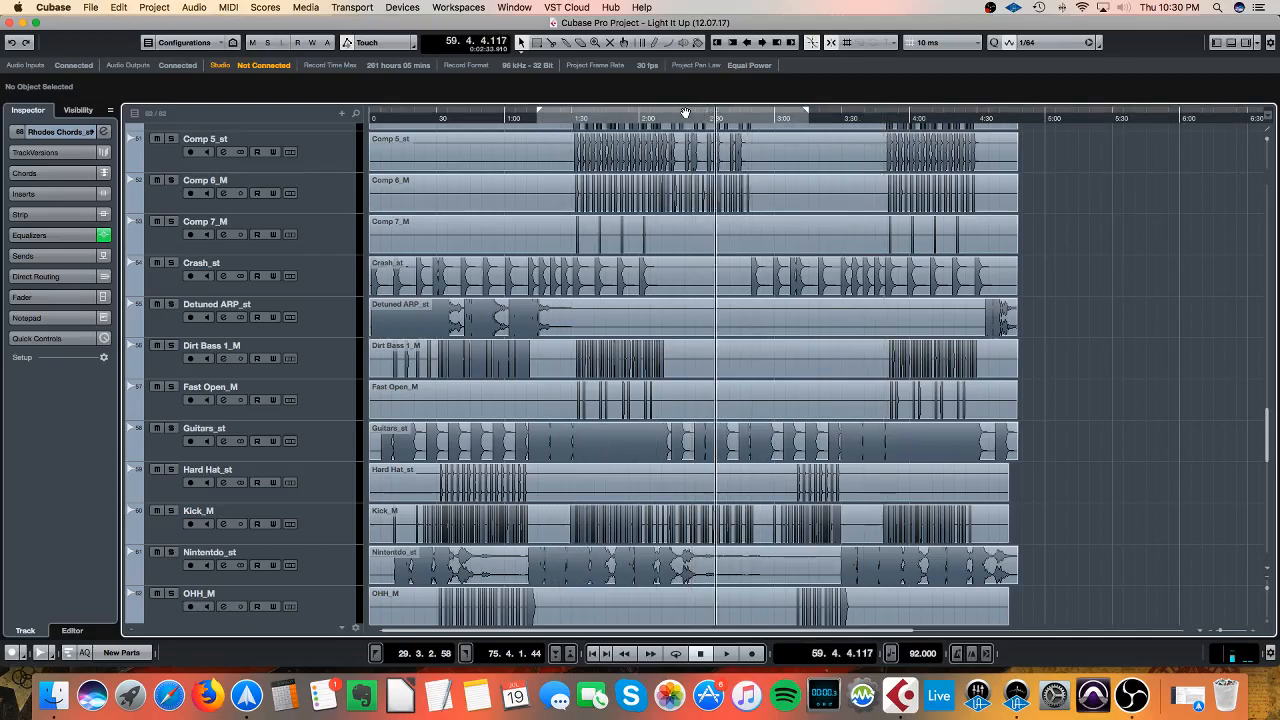
{"action": "left_click_drag", "start_coordinate": [566, 108], "coordinate": [464, 112]}
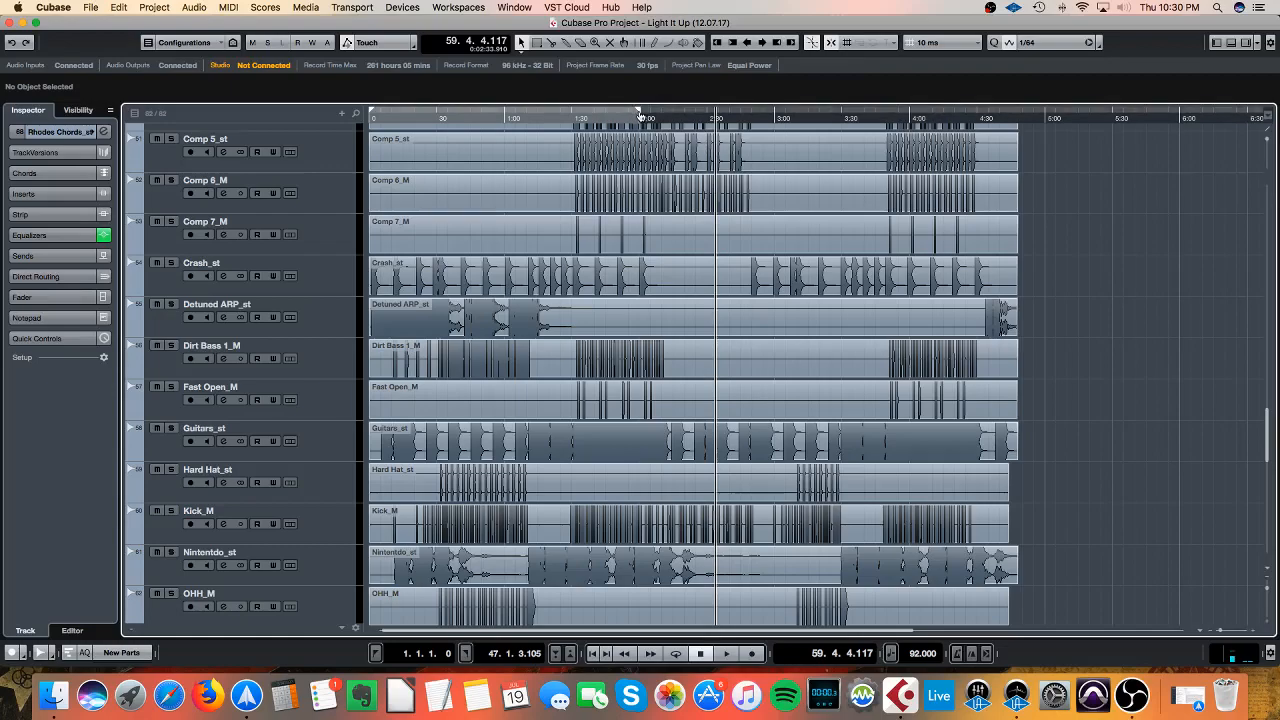
Extend the right locator to the end of the audio at 112.1.2.30, and toggle cycle mode on and off
{"action": "left_click_drag", "start_coordinate": [1015, 117], "coordinate": [1019, 111]}
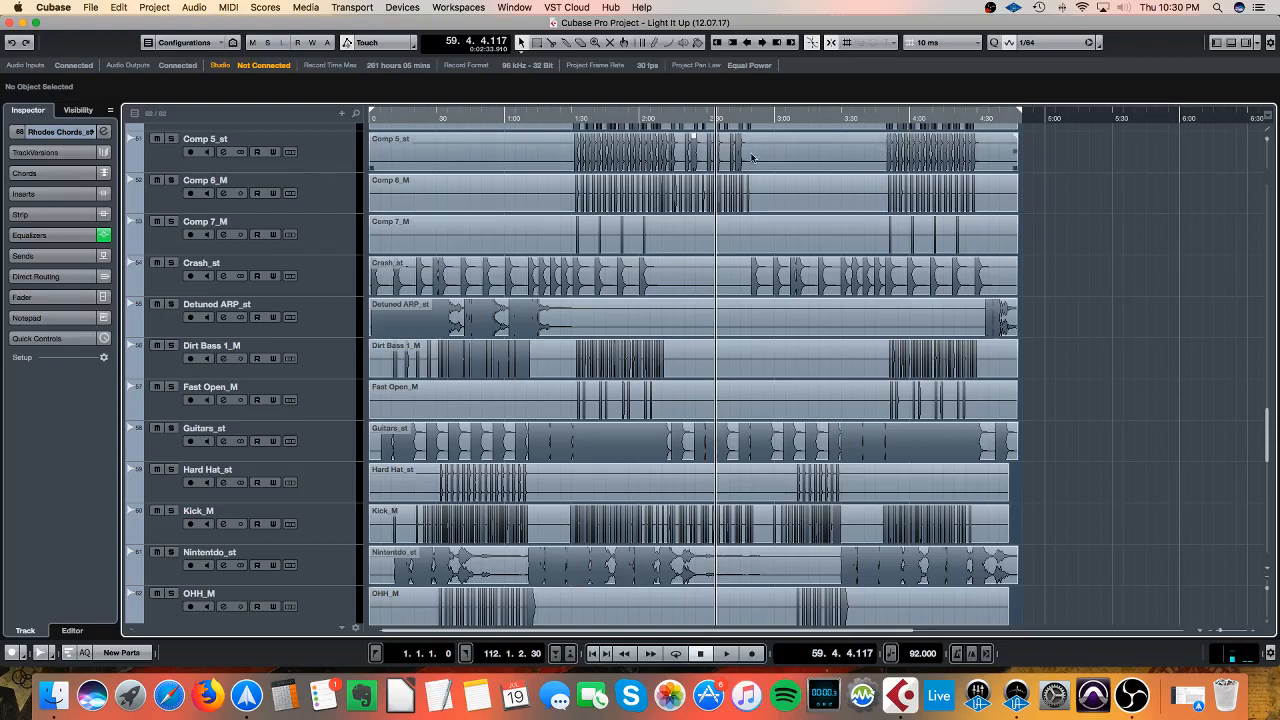
{"action": "left_click", "coordinate": [601, 113]}
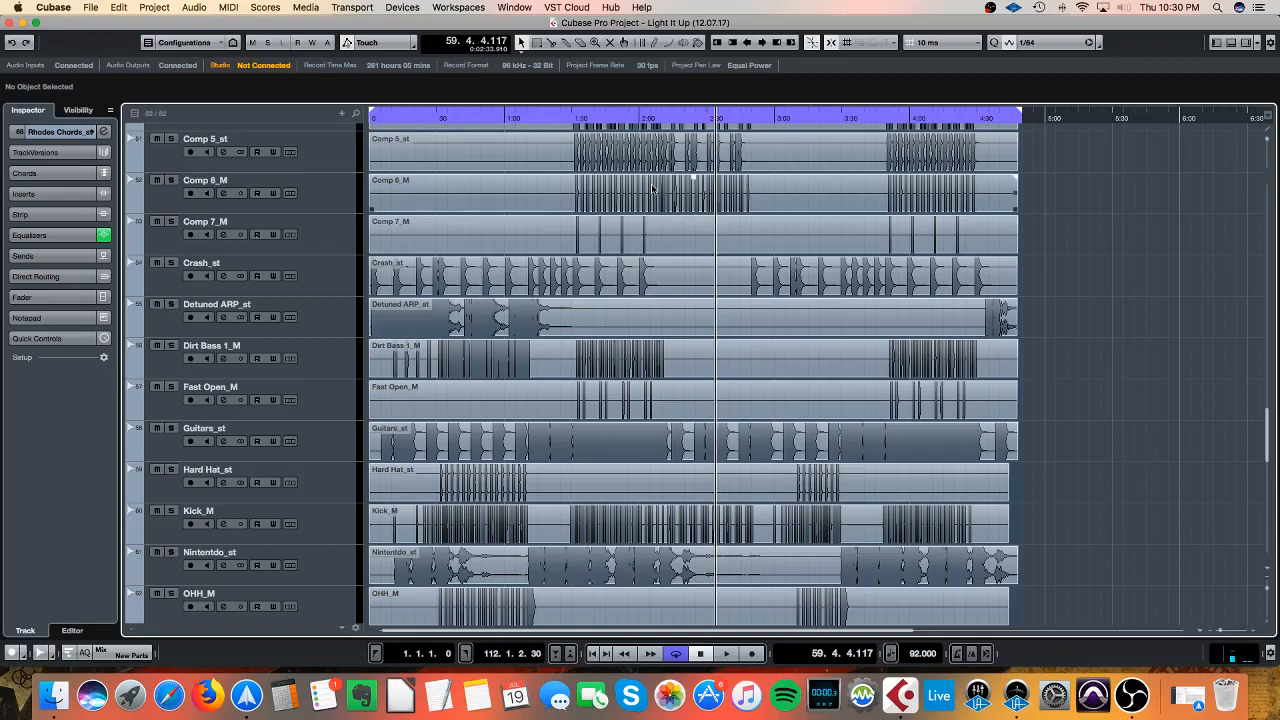
{"action": "left_click", "coordinate": [539, 114]}
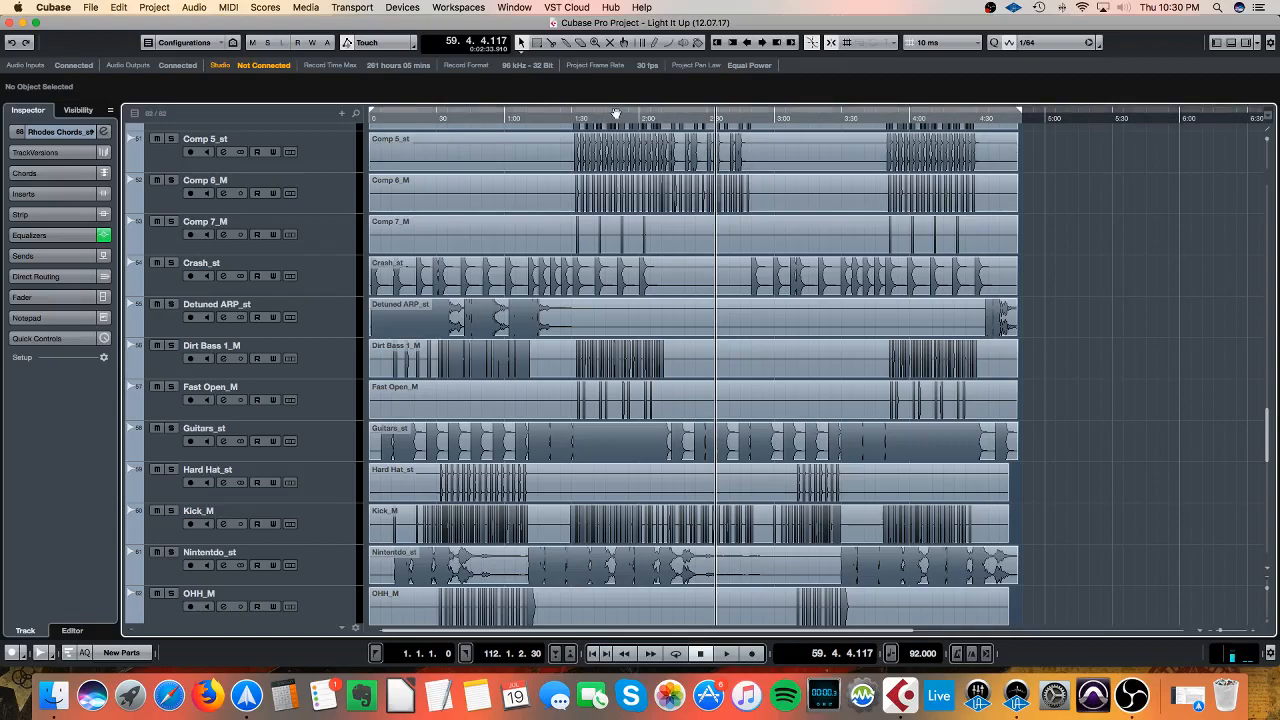
{"action": "left_click_drag", "start_coordinate": [616, 108], "coordinate": [525, 116]}
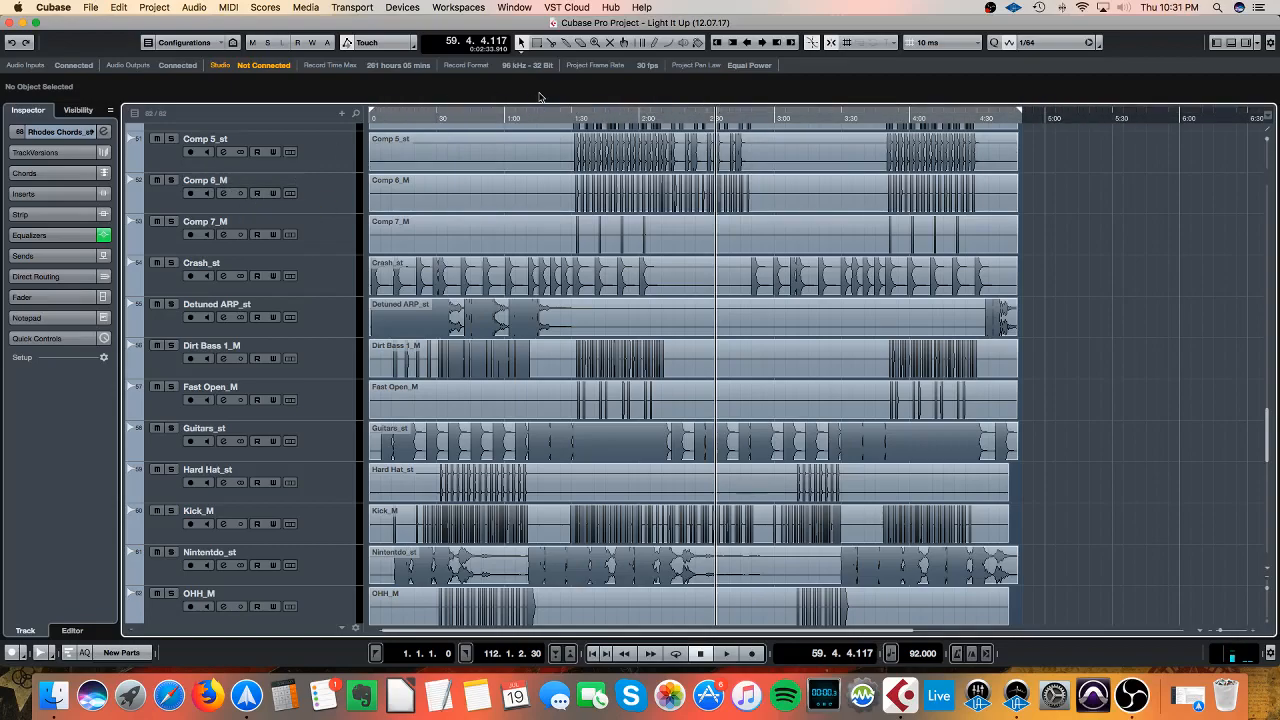
Open the channel settings of the Tom Low_M track to inspect its inserts and equalizer, and close them
{"action": "scroll", "coordinate": [893, 505], "scroll_direction": "down", "scroll_amount": 5}
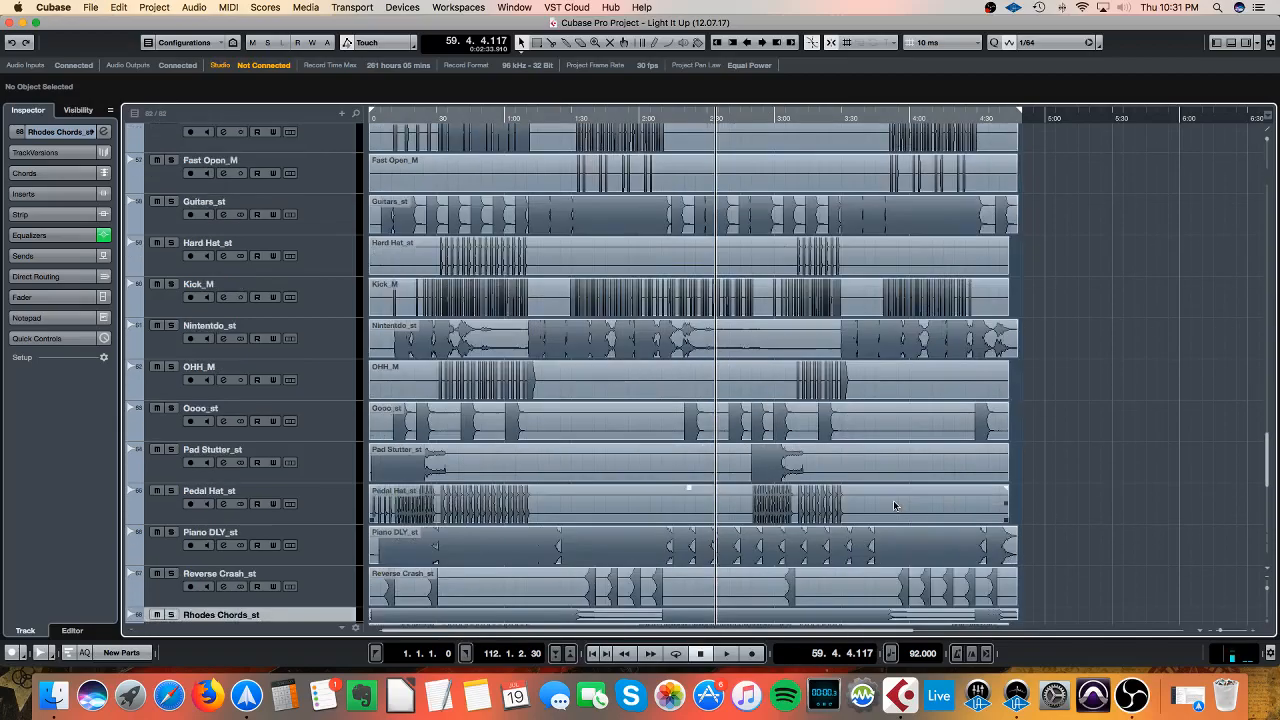
{"action": "scroll", "coordinate": [893, 505], "scroll_direction": "down", "scroll_amount": 15}
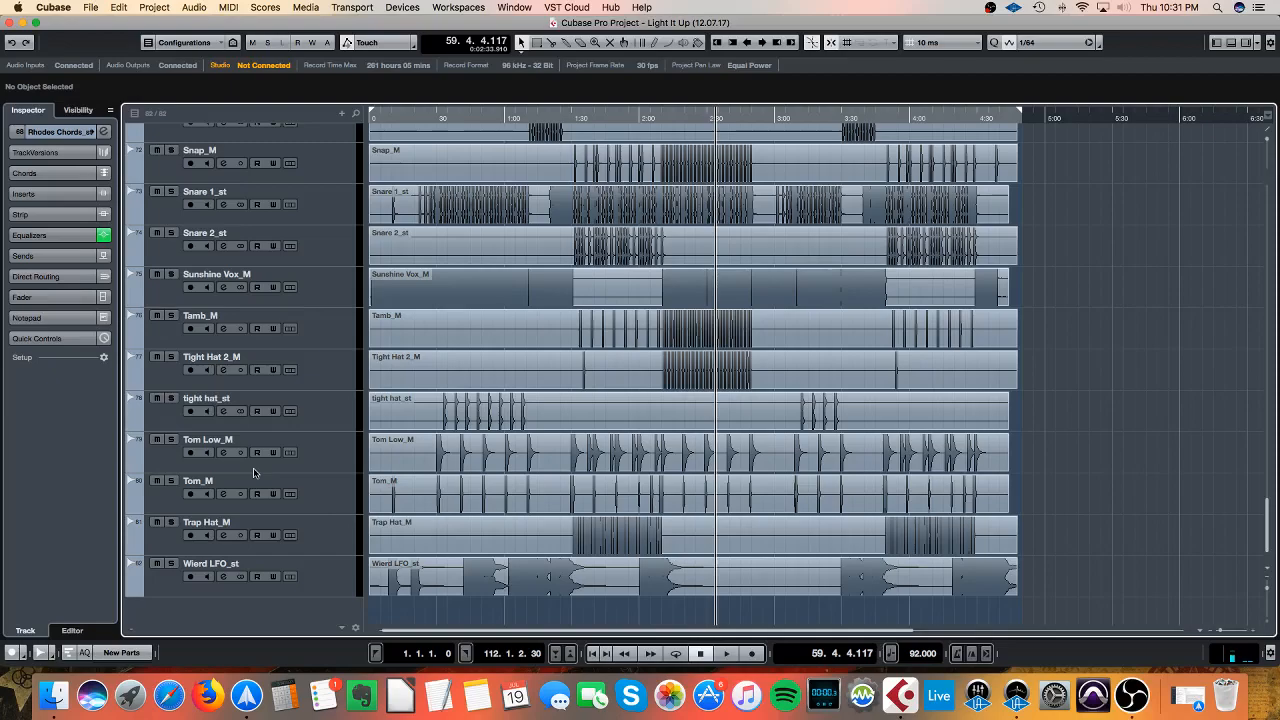
{"action": "left_click", "coordinate": [216, 484]}
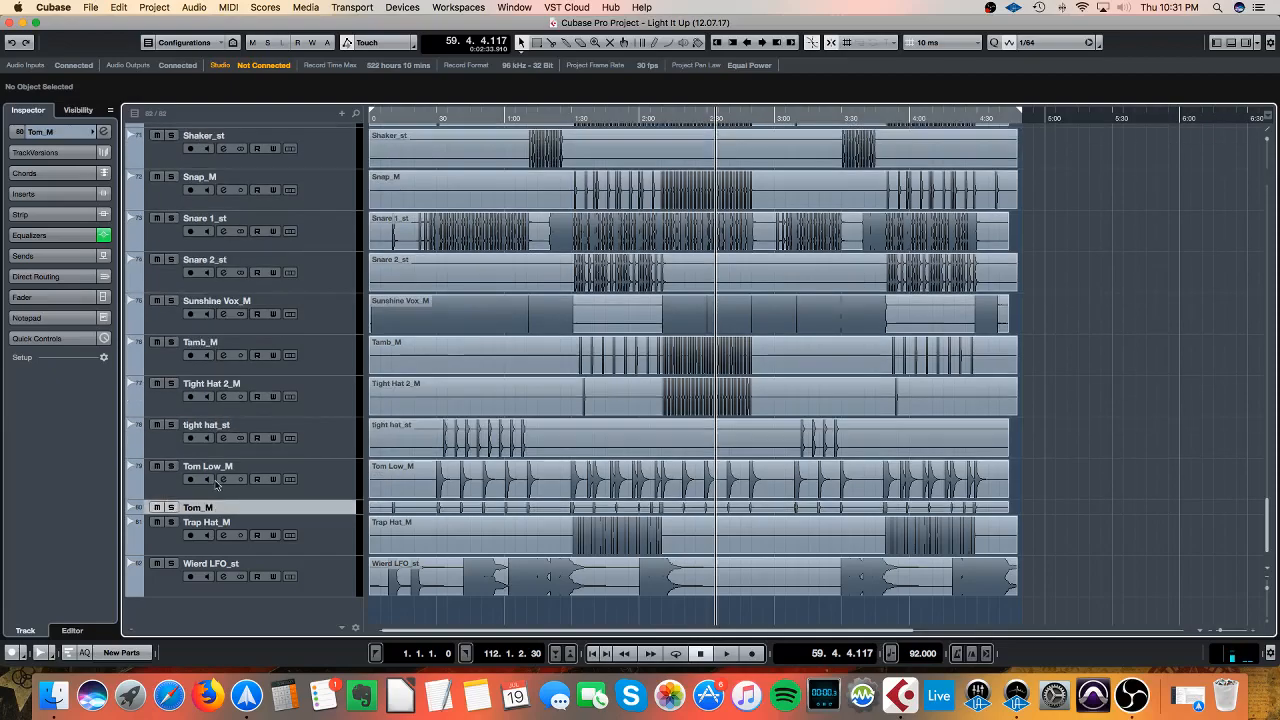
{"action": "left_click", "coordinate": [222, 480]}
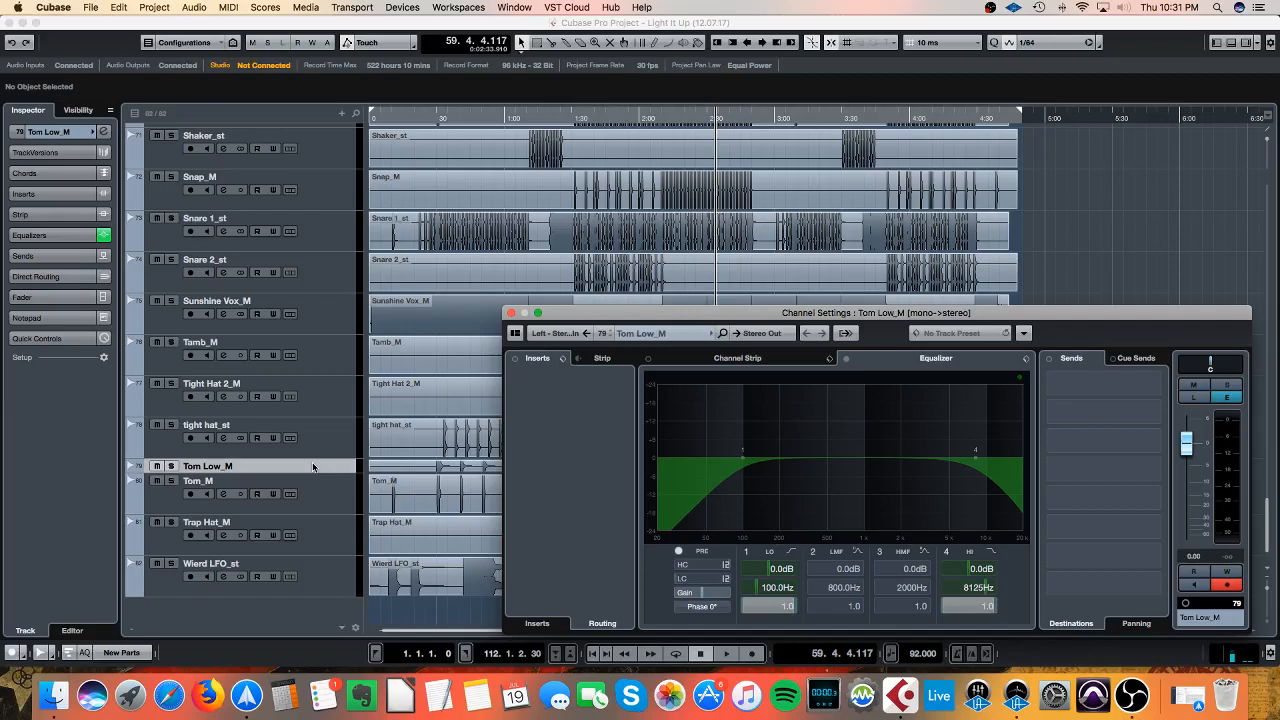
{"action": "left_click", "coordinate": [511, 313]}
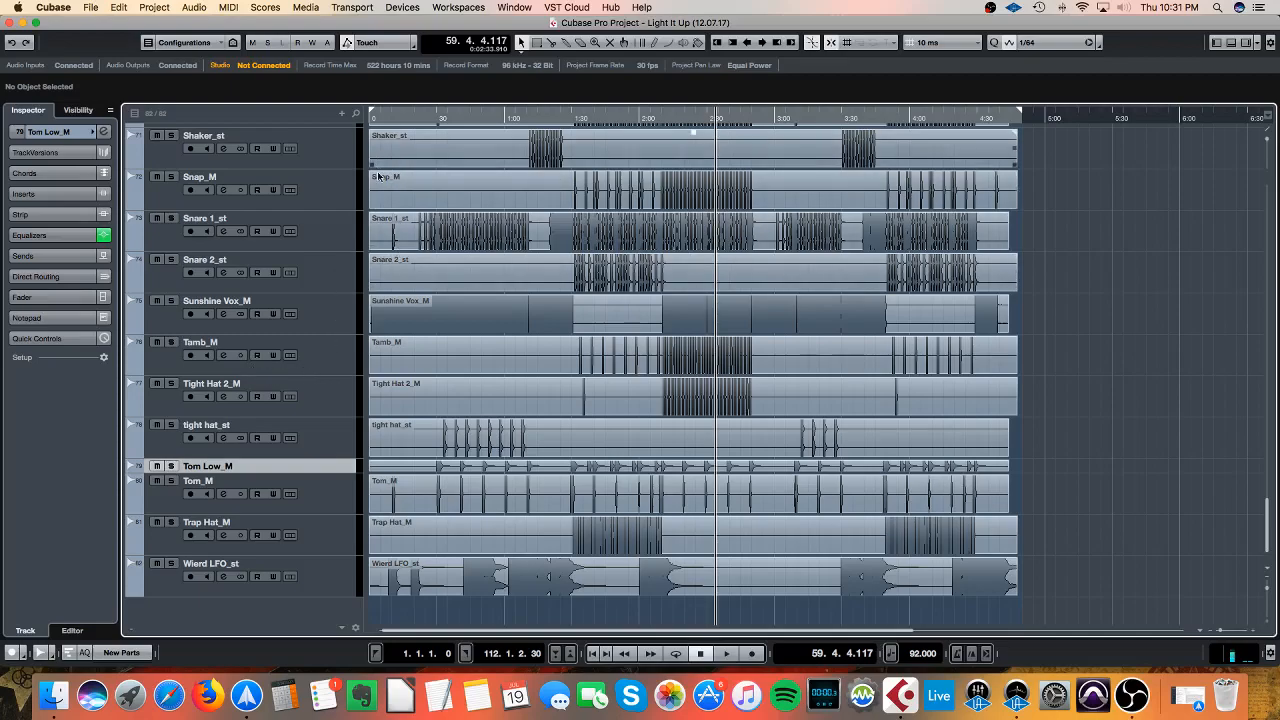
Return the playhead to the project start at 1.1.1.0 and select the Tamb_M track
{"action": "left_click_drag", "start_coordinate": [706, 116], "coordinate": [326, 124]}
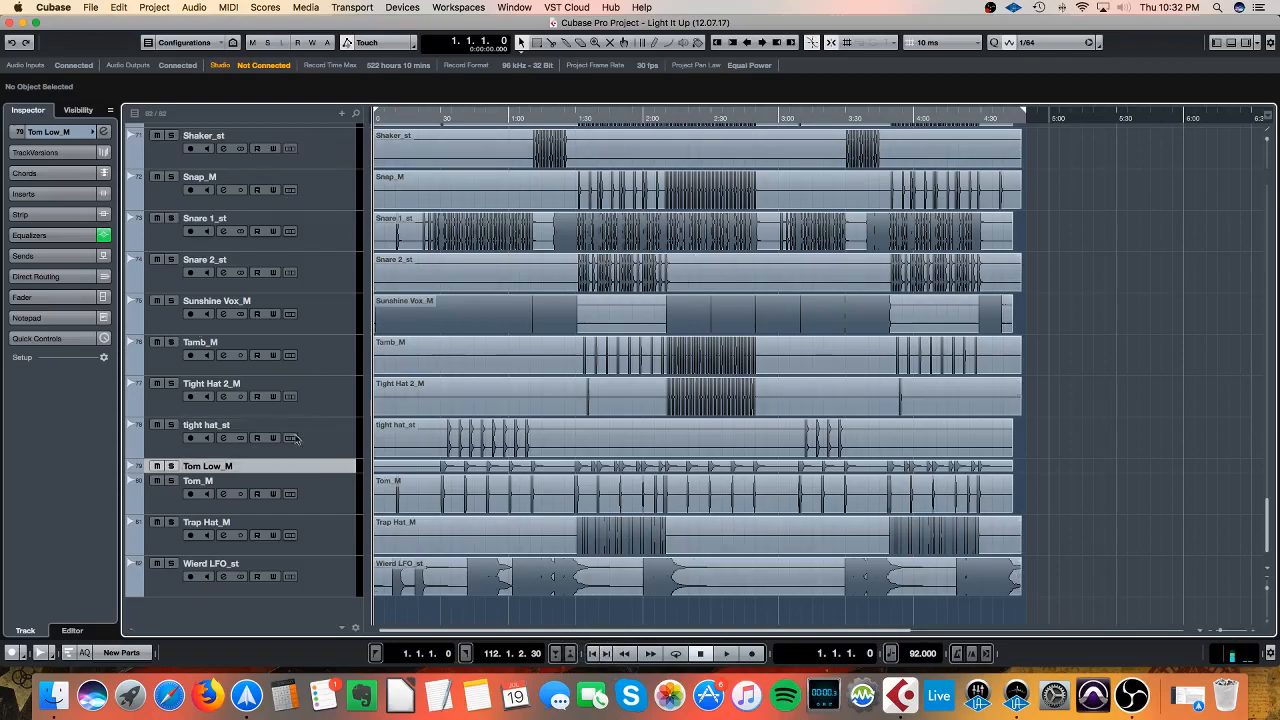
{"action": "left_click", "coordinate": [332, 438]}
{"action": "left_click", "coordinate": [314, 399]}
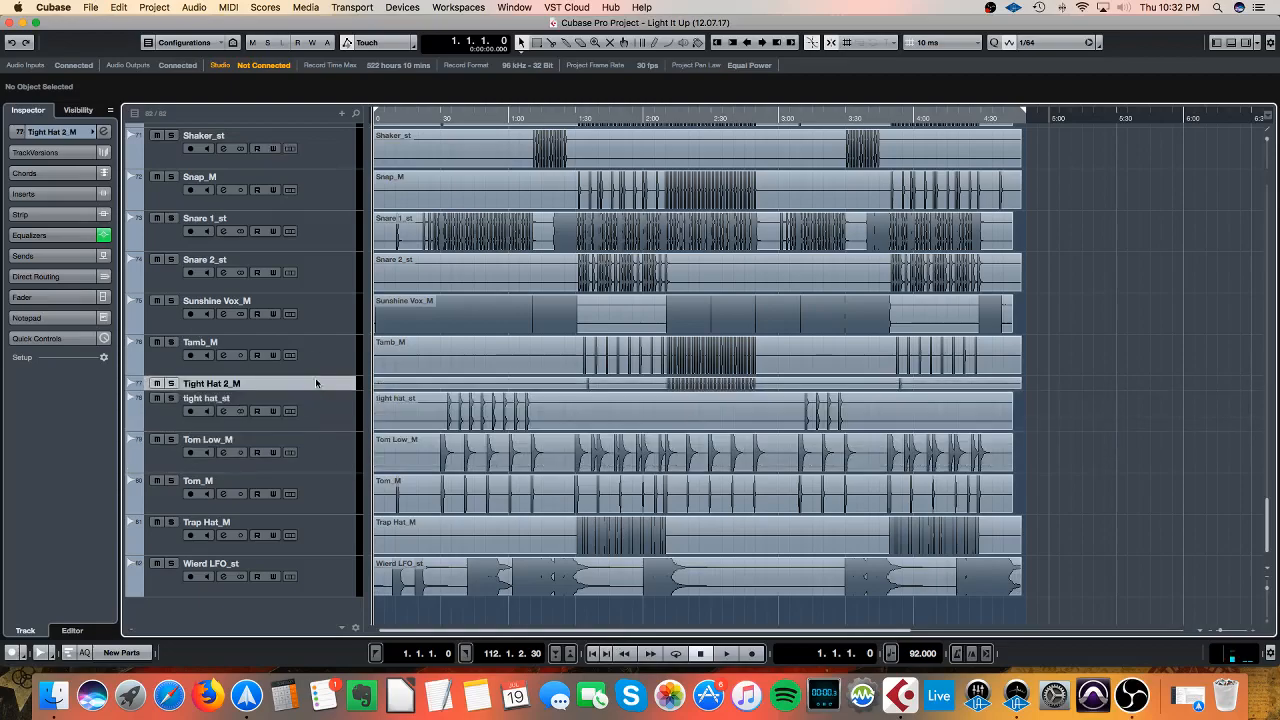
{"action": "left_click", "coordinate": [320, 350]}
{"action": "left_click", "coordinate": [325, 307]}
{"action": "left_click", "coordinate": [331, 277]}
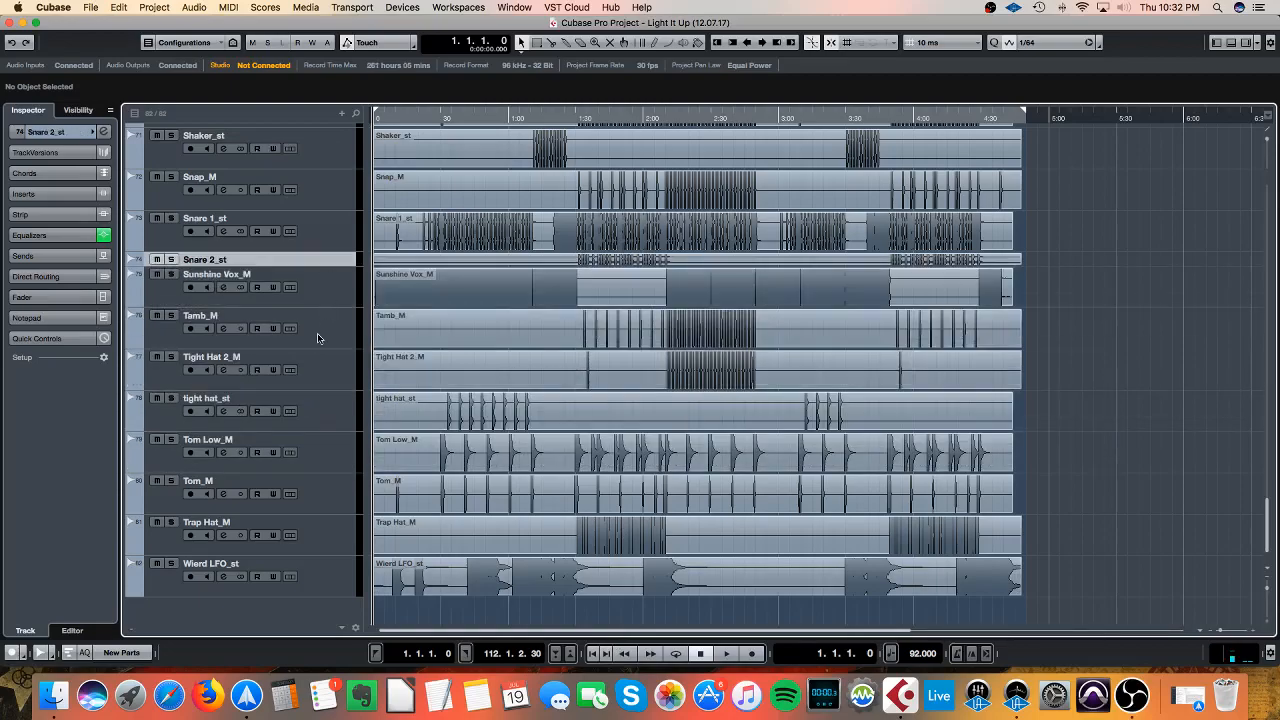
{"action": "left_click", "coordinate": [308, 345]}
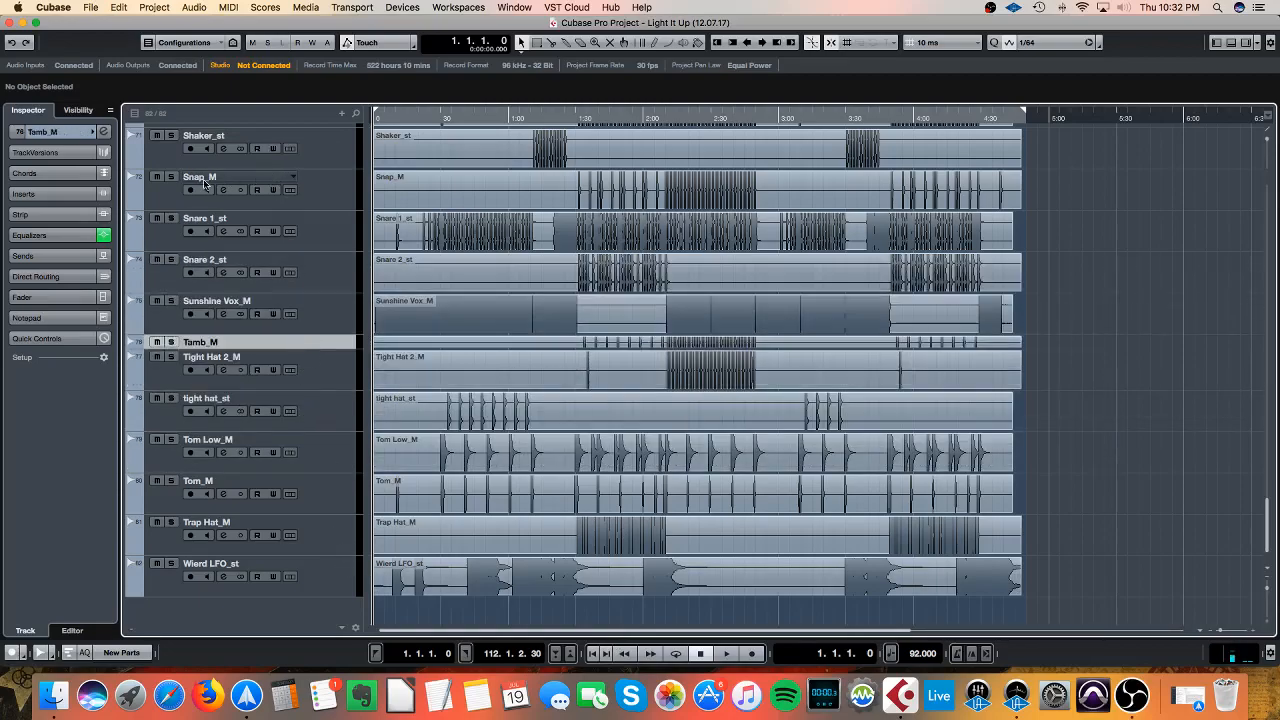
Solo the Snare 2_st and Sunshine Vox_M tracks, and clear both solos
{"action": "left_click", "coordinate": [171, 260]}
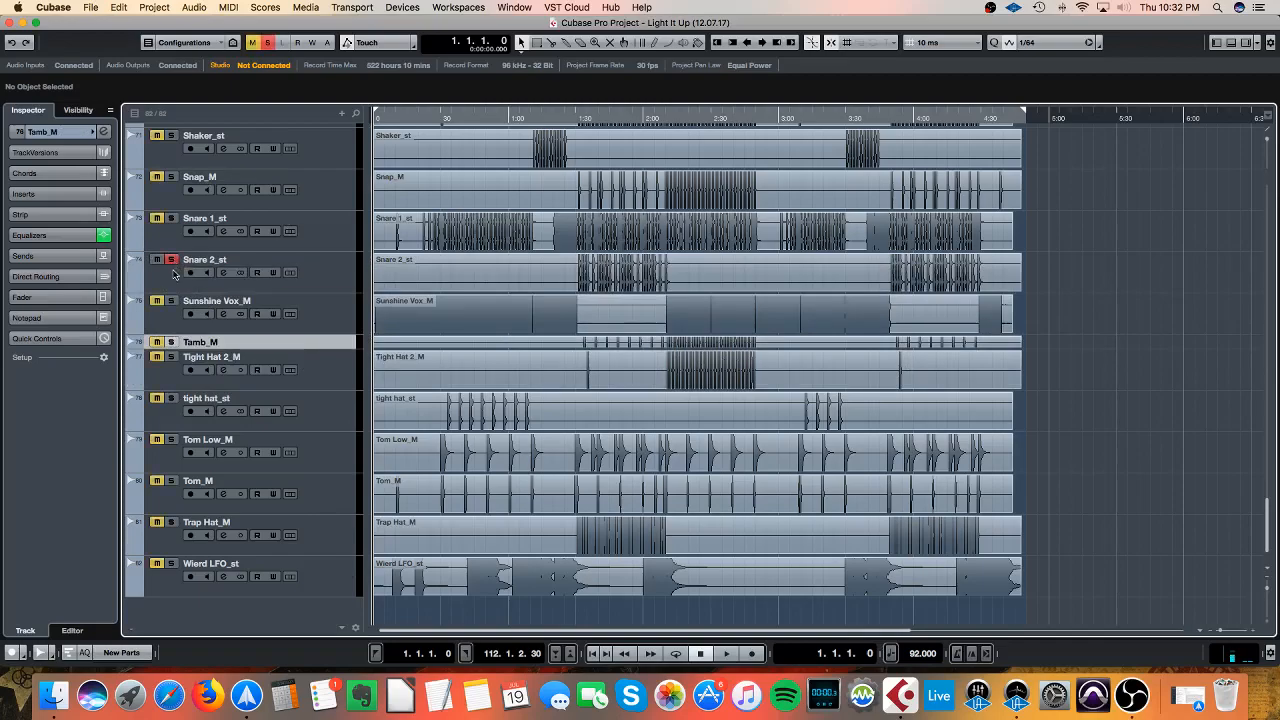
{"action": "left_click", "coordinate": [170, 300]}
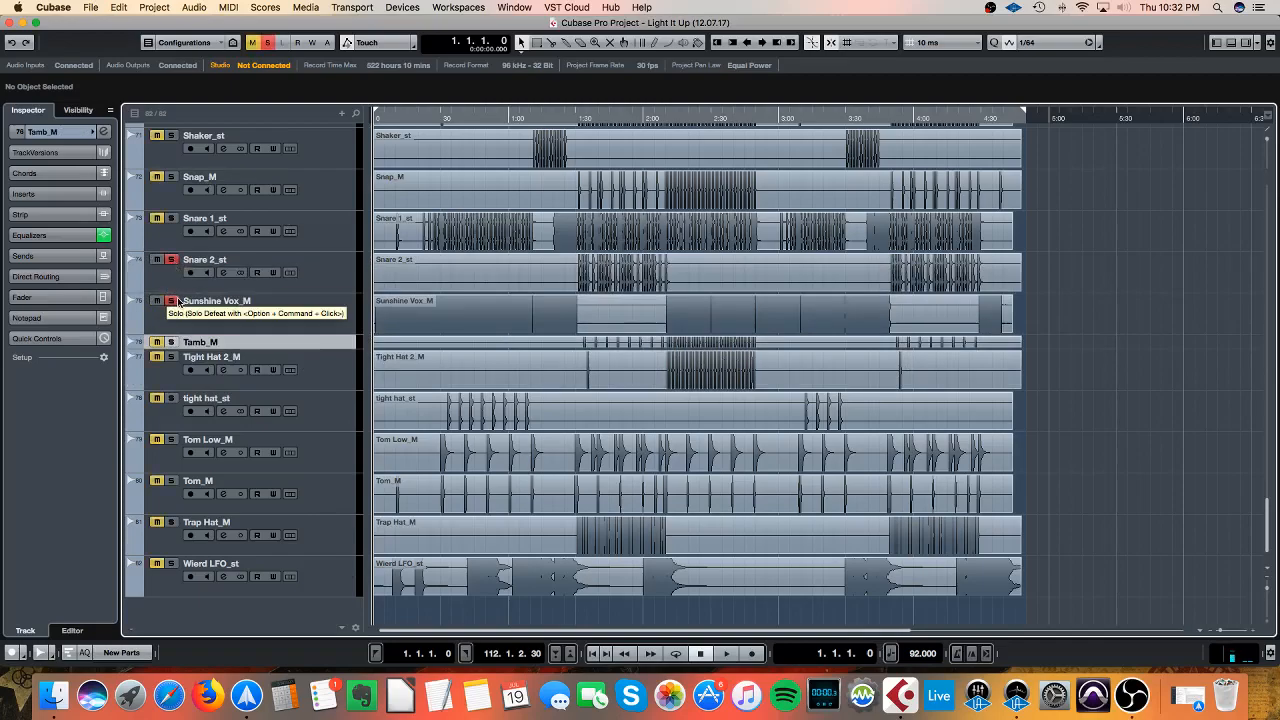
{"action": "left_click", "coordinate": [175, 301]}
{"action": "left_click", "coordinate": [176, 260]}
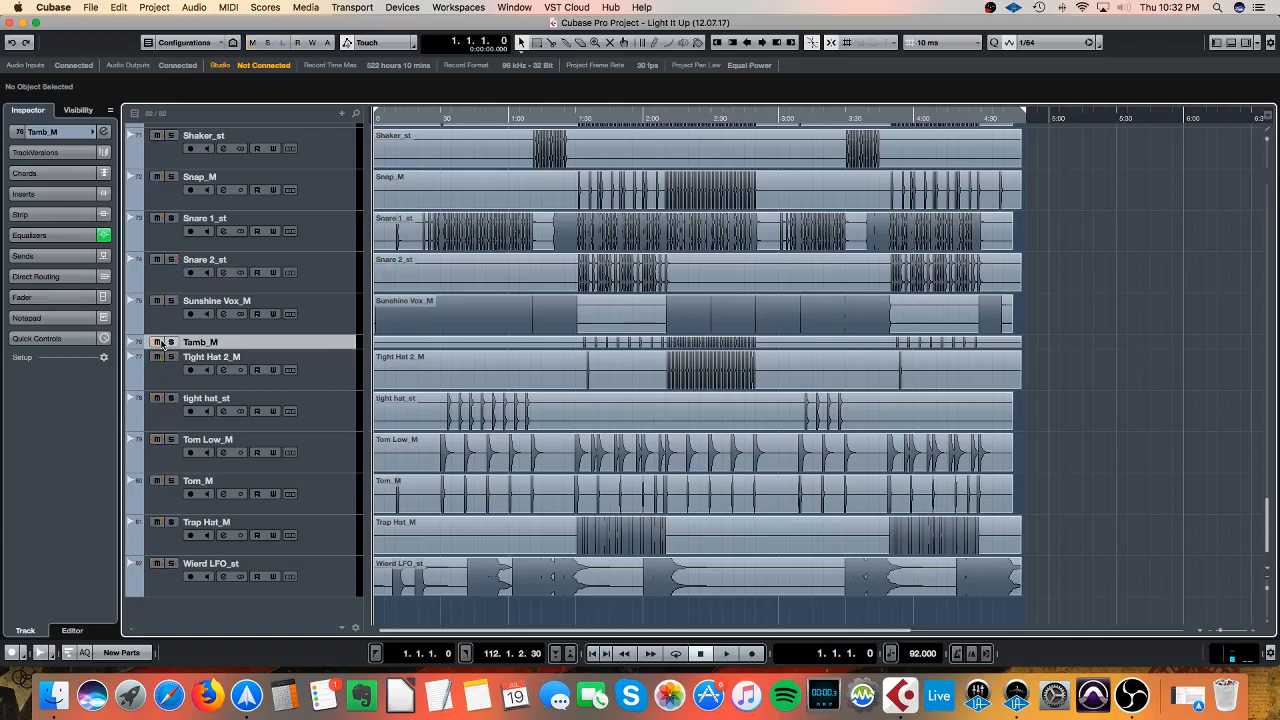
Open the Audio Mixdown export settings for the project
{"action": "scroll", "coordinate": [222, 385], "scroll_direction": "up", "scroll_amount": 20}
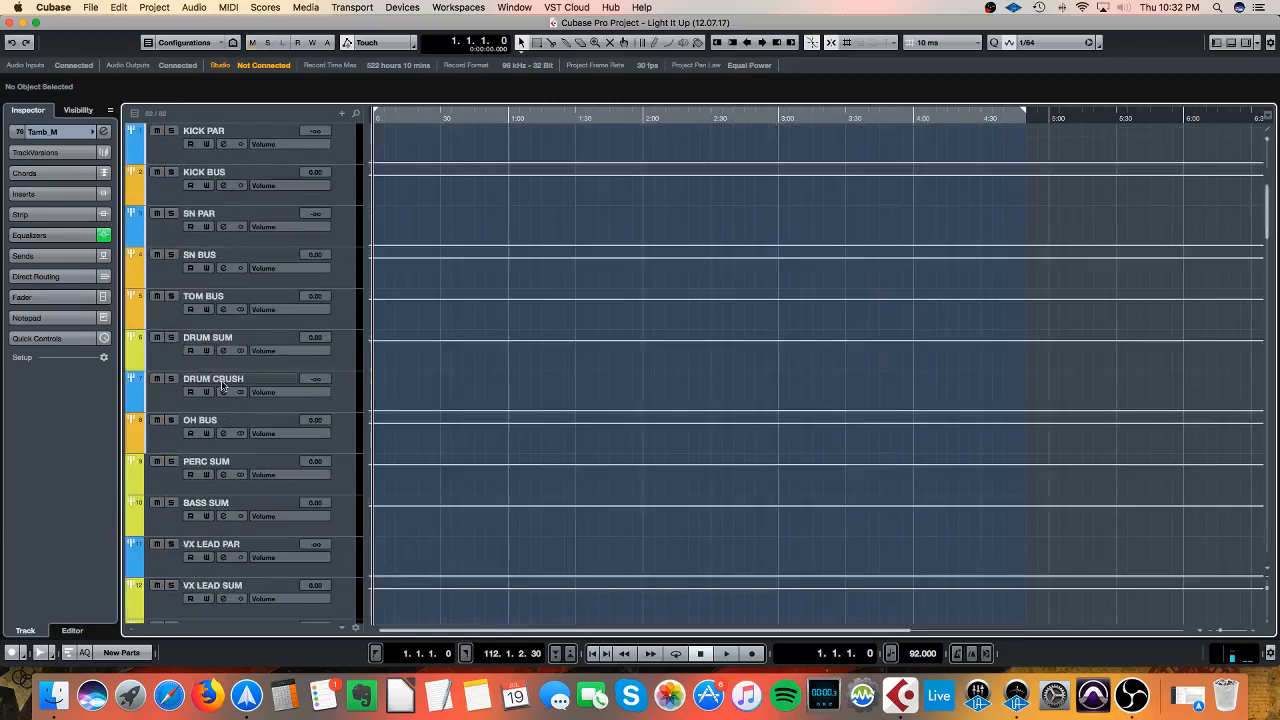
{"action": "scroll", "coordinate": [222, 385], "scroll_direction": "down", "scroll_amount": 20}
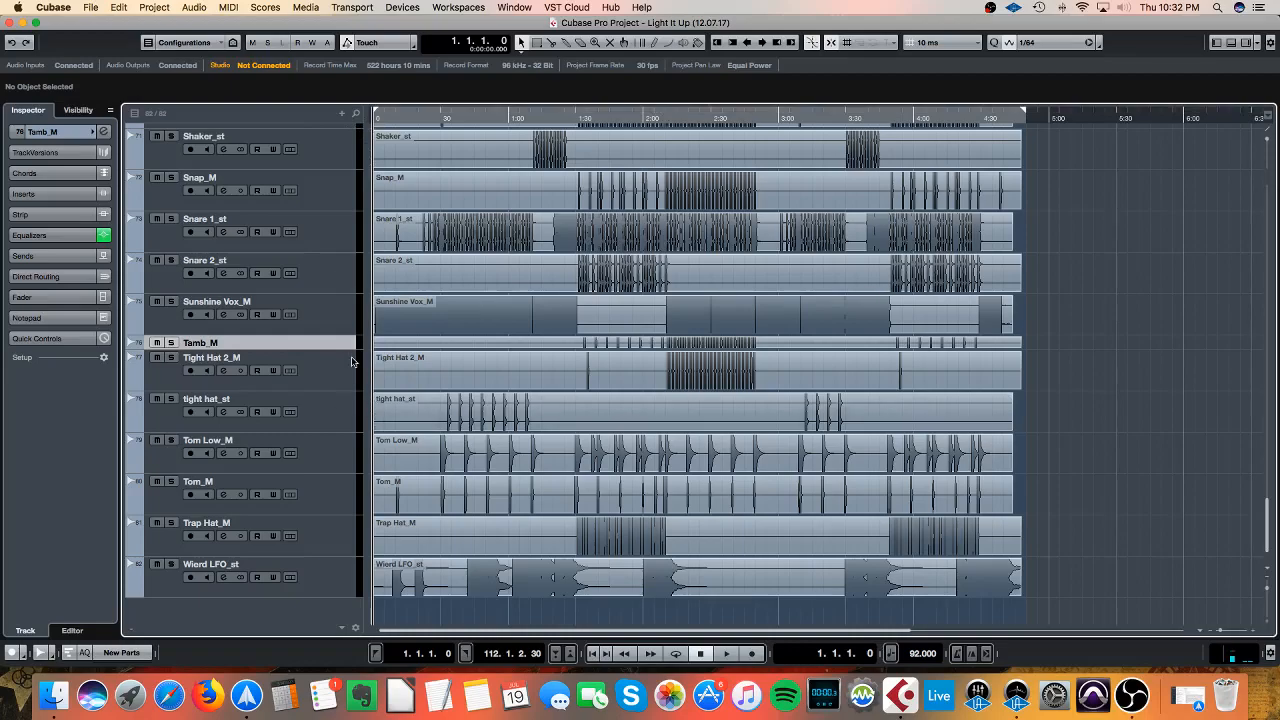
{"action": "left_click", "coordinate": [91, 7]}
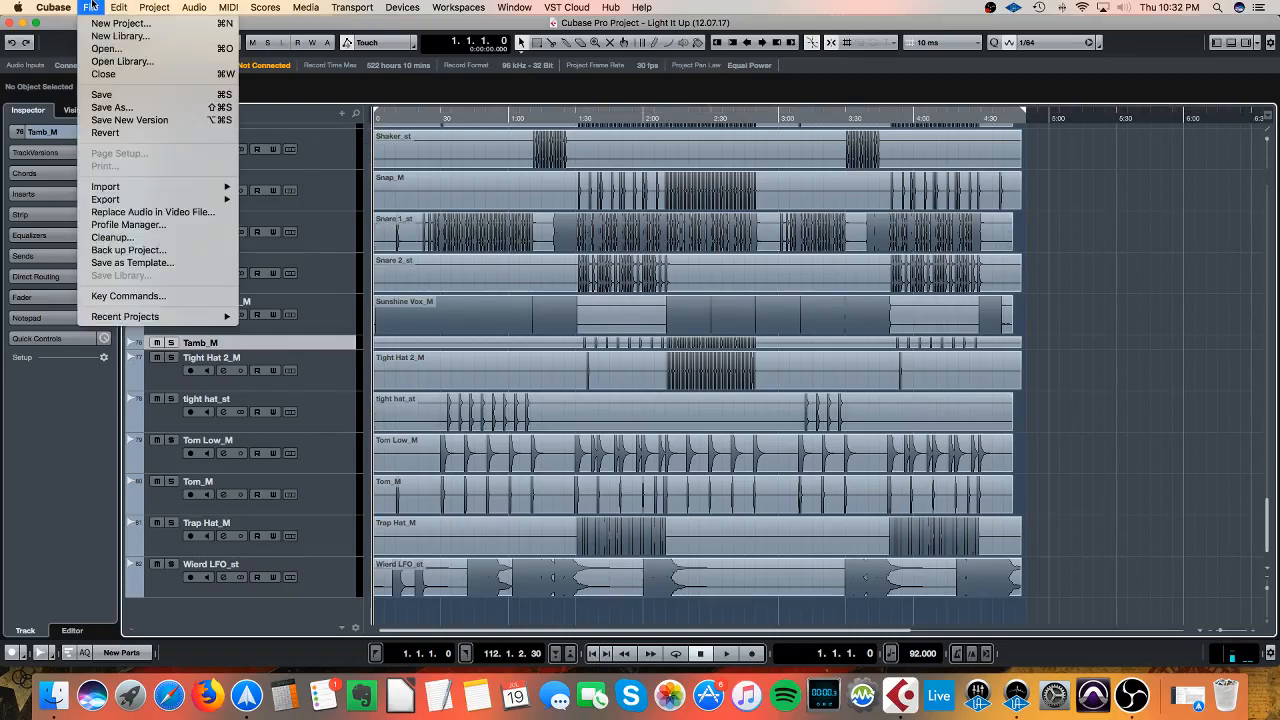
{"action": "mouse_move", "coordinate": [99, 193]}
{"action": "mouse_move", "coordinate": [150, 200]}
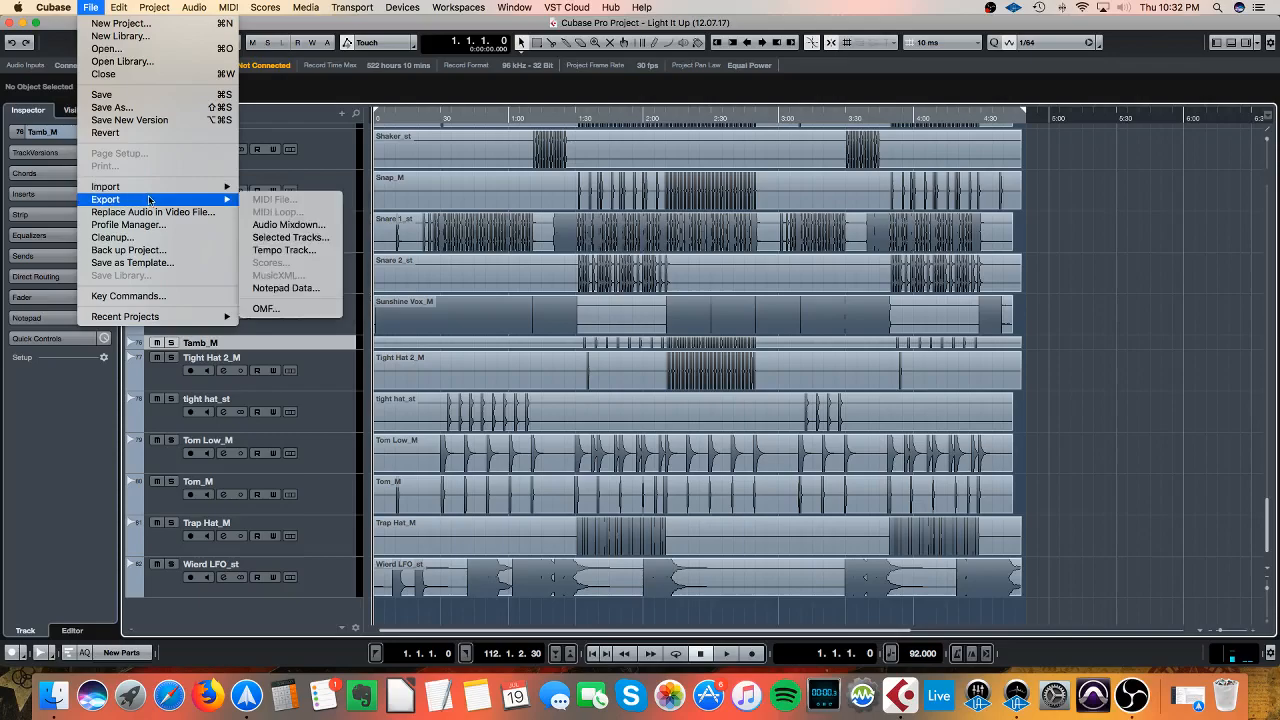
{"action": "left_click", "coordinate": [276, 228]}
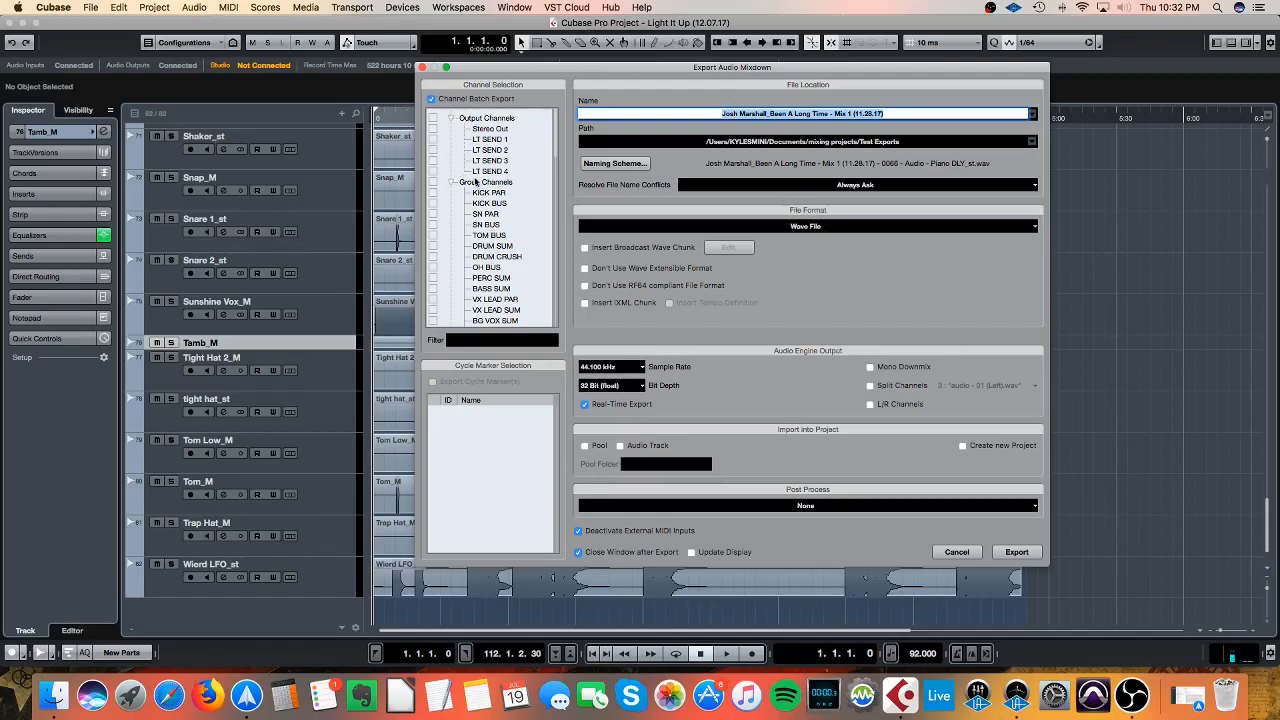
Collapse the Group Channels and FX Channels in the batch export channel selection, leaving the Audio Channels expanded
{"action": "left_click", "coordinate": [556, 134]}
{"action": "scroll", "coordinate": [554, 133], "scroll_direction": "down", "scroll_amount": 2}
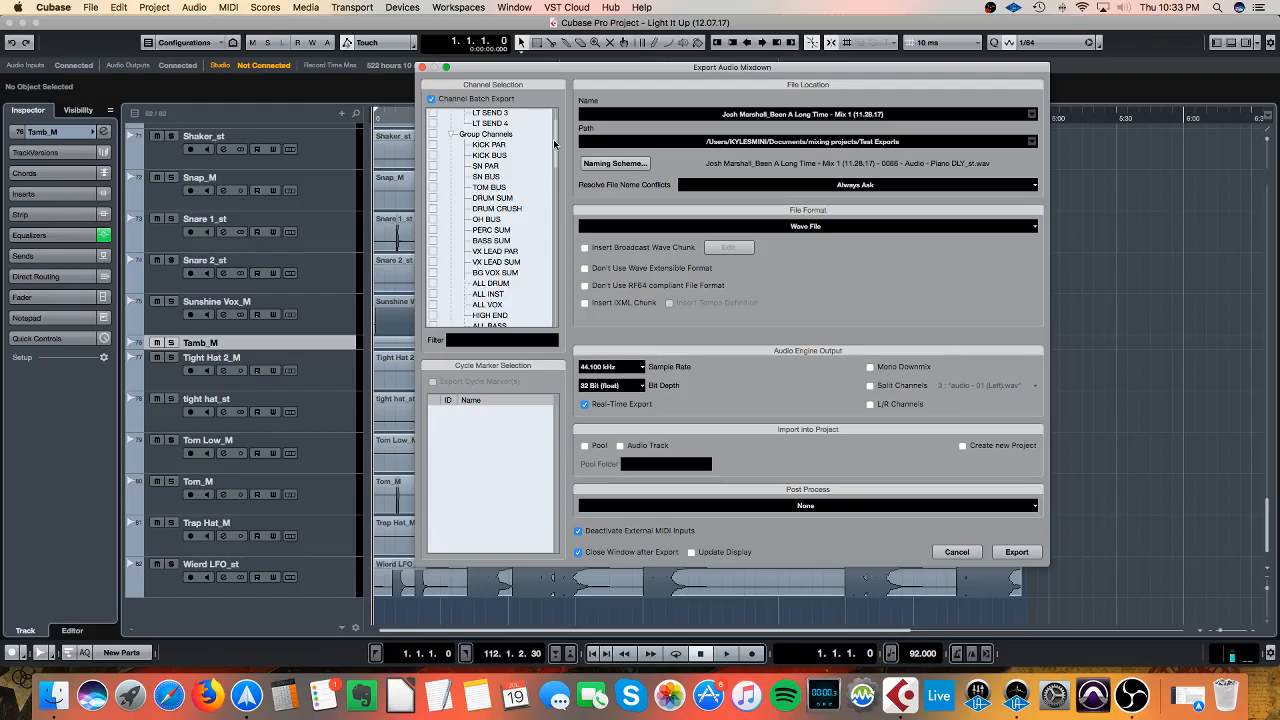
{"action": "scroll", "coordinate": [554, 145], "scroll_direction": "up", "scroll_amount": 2}
{"action": "left_click", "coordinate": [450, 174]}
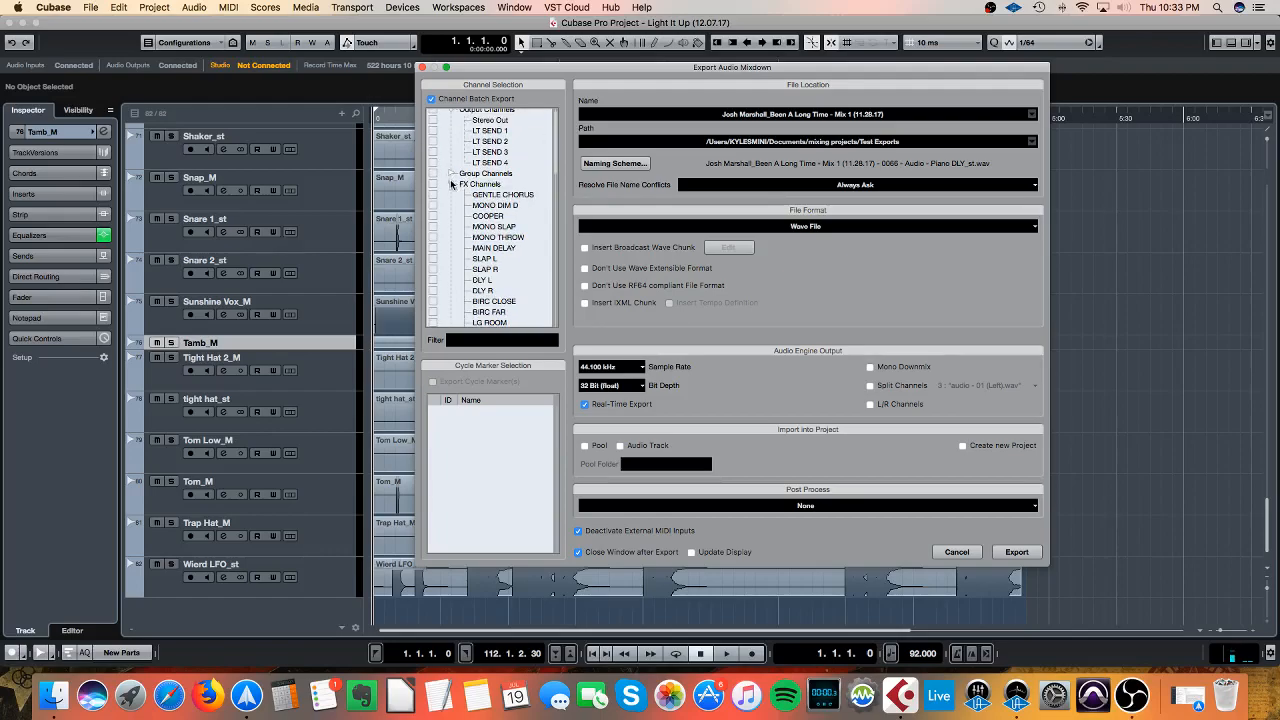
{"action": "left_click", "coordinate": [449, 184]}
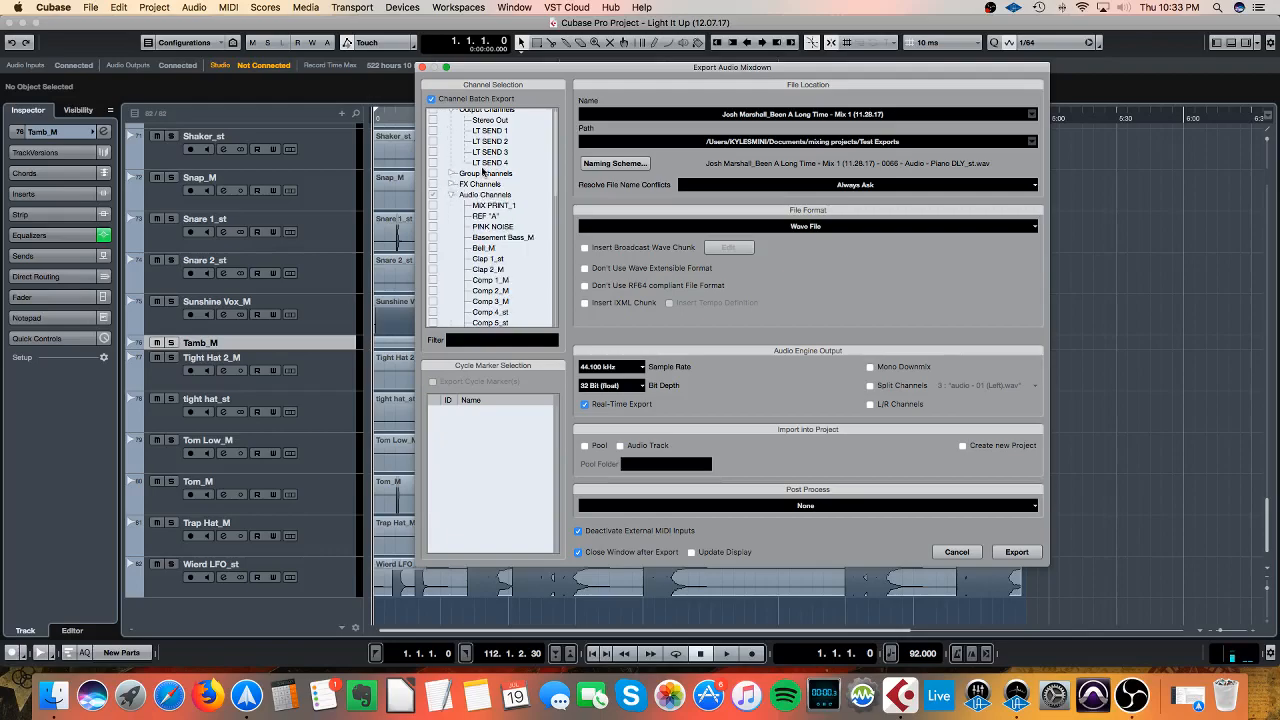
Collapse the Output Channels in the batch export channel selection and move the export dialog clear of the track events
{"action": "scroll", "coordinate": [483, 172], "scroll_direction": "up", "scroll_amount": 1}
{"action": "left_click", "coordinate": [451, 118]}
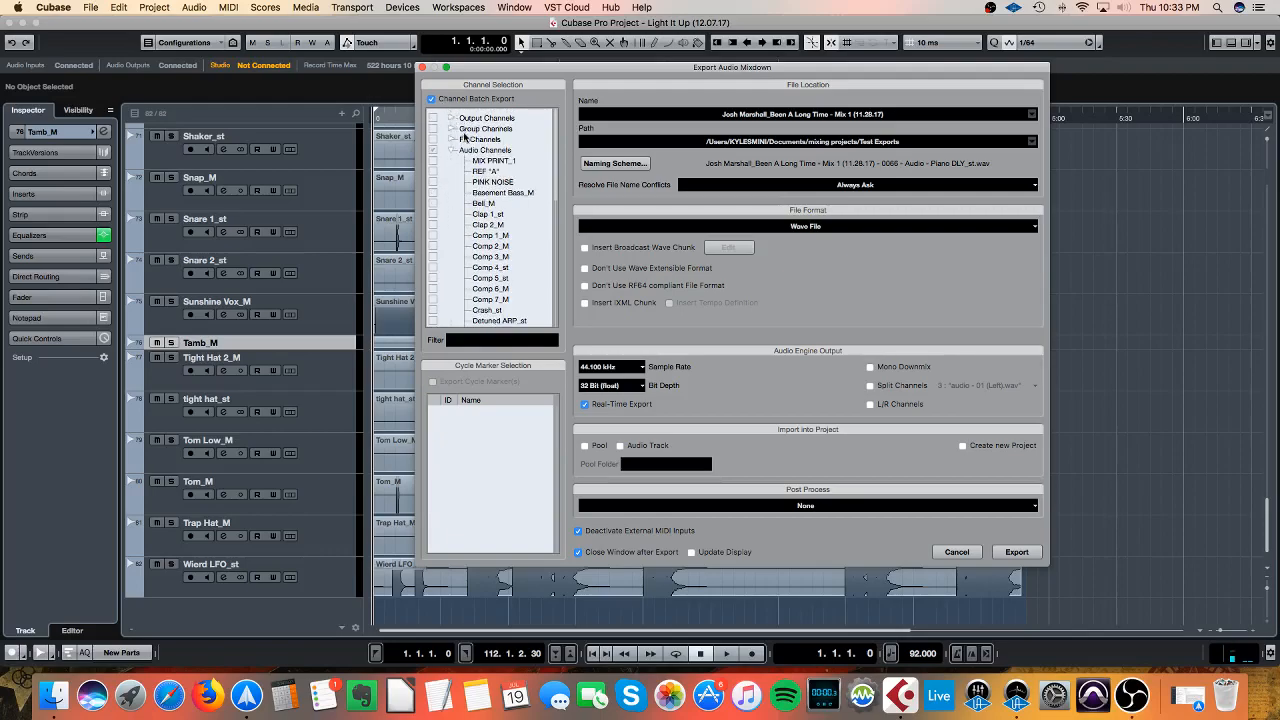
{"action": "scroll", "coordinate": [505, 240], "scroll_direction": "down", "scroll_amount": 6}
{"action": "scroll", "coordinate": [505, 240], "scroll_direction": "up", "scroll_amount": 6}
{"action": "left_click_drag", "start_coordinate": [472, 66], "coordinate": [688, 82]}
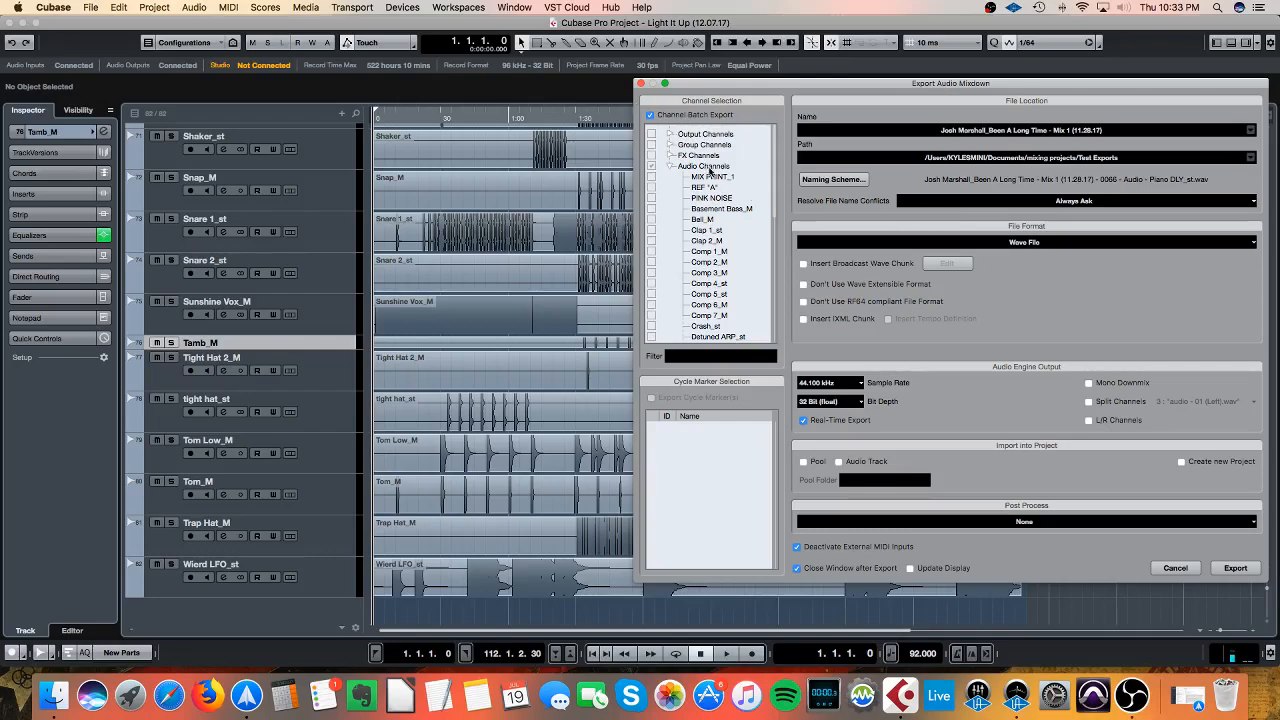
Remove the Piano DLY_st and Rhodes Chords_st channels from the batch export selection
{"action": "left_click_drag", "start_coordinate": [773, 199], "coordinate": [769, 267]}
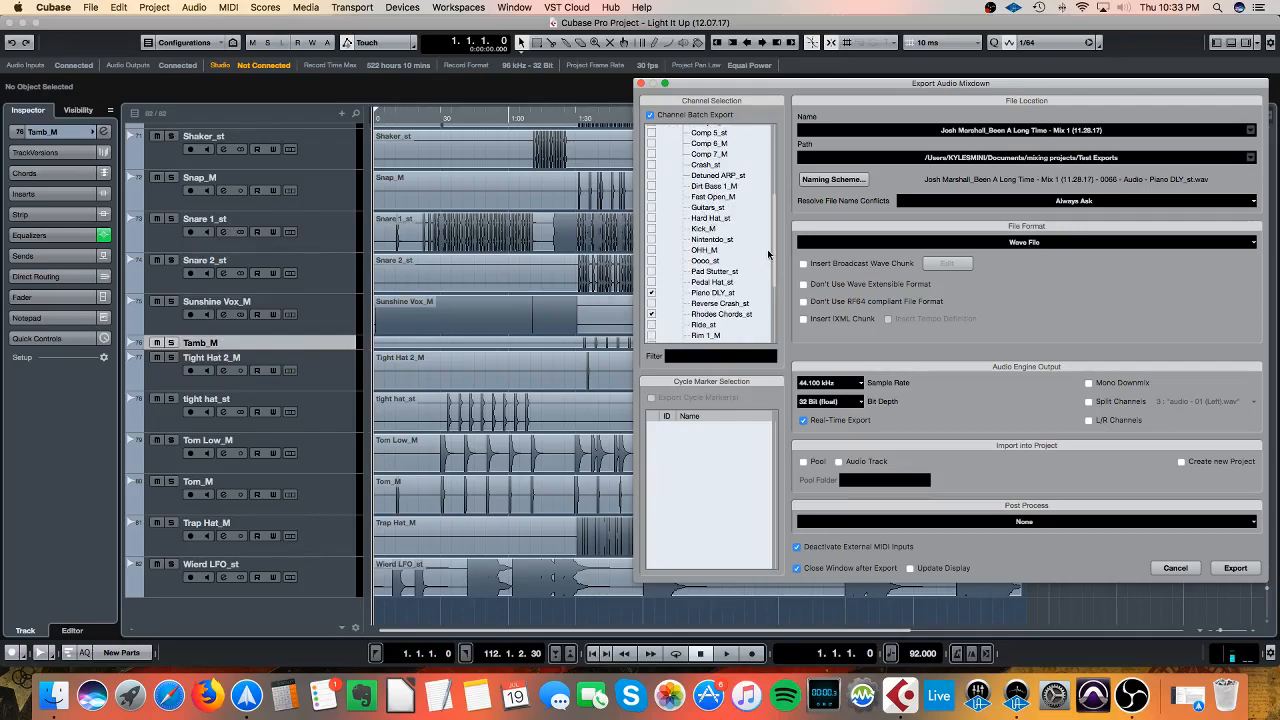
{"action": "scroll", "coordinate": [778, 262], "scroll_direction": "down", "scroll_amount": 1}
{"action": "scroll", "coordinate": [778, 275], "scroll_direction": "down", "scroll_amount": 2}
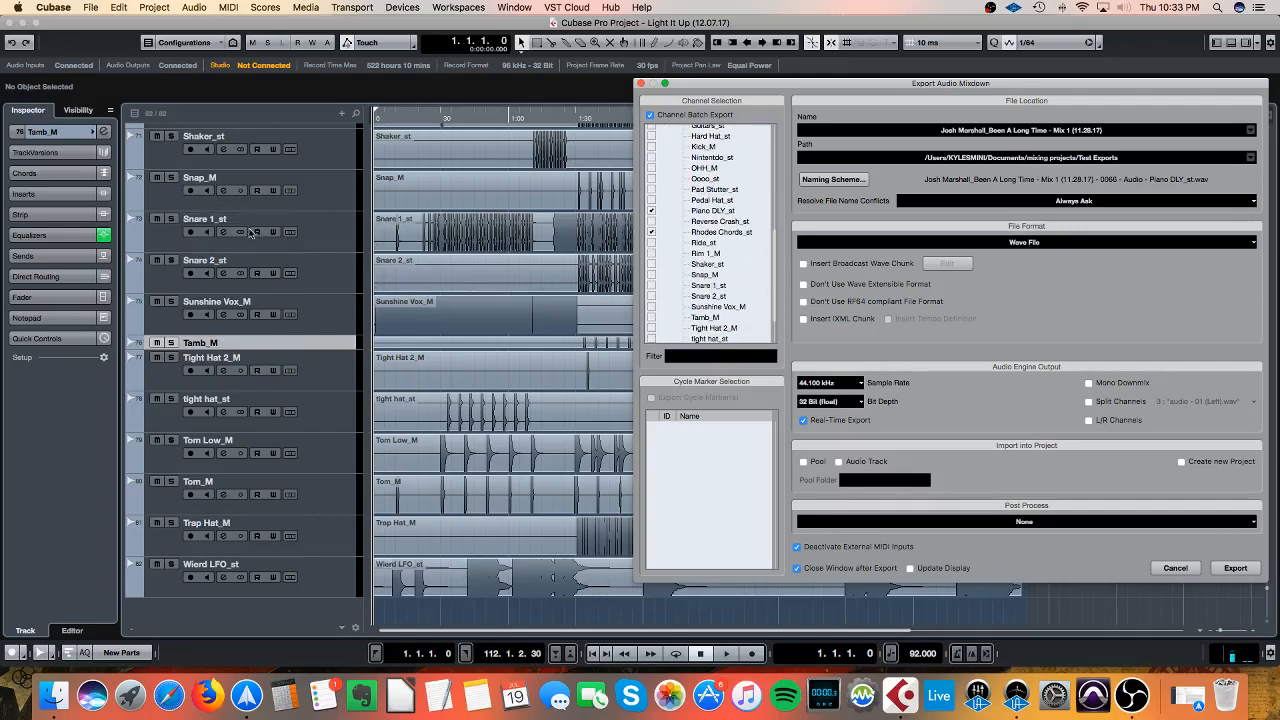
{"action": "left_click", "coordinate": [651, 211]}
{"action": "left_click", "coordinate": [651, 211]}
{"action": "left_click", "coordinate": [651, 232]}
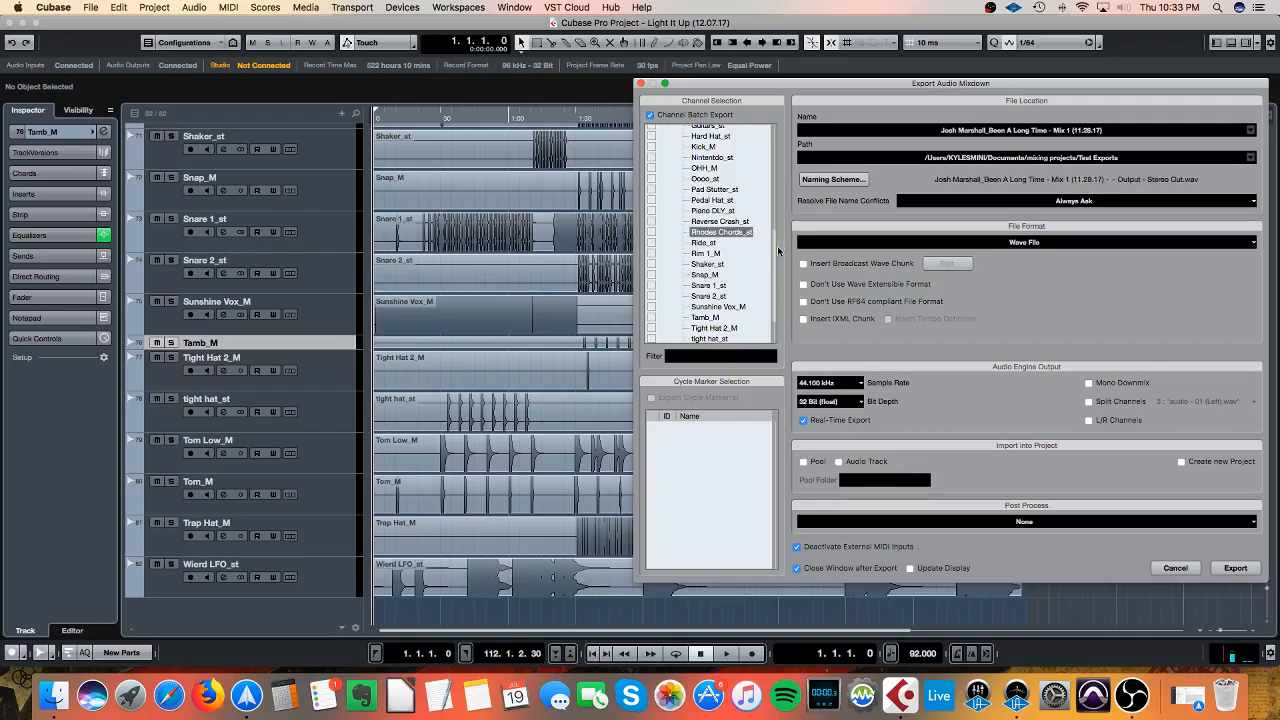
Include the Pedal Hat_st and Pad Stutter_st audio channels in the batch export, leaving Rhodes Chords_st out
{"action": "scroll", "coordinate": [770, 149], "scroll_direction": "up", "scroll_amount": 5}
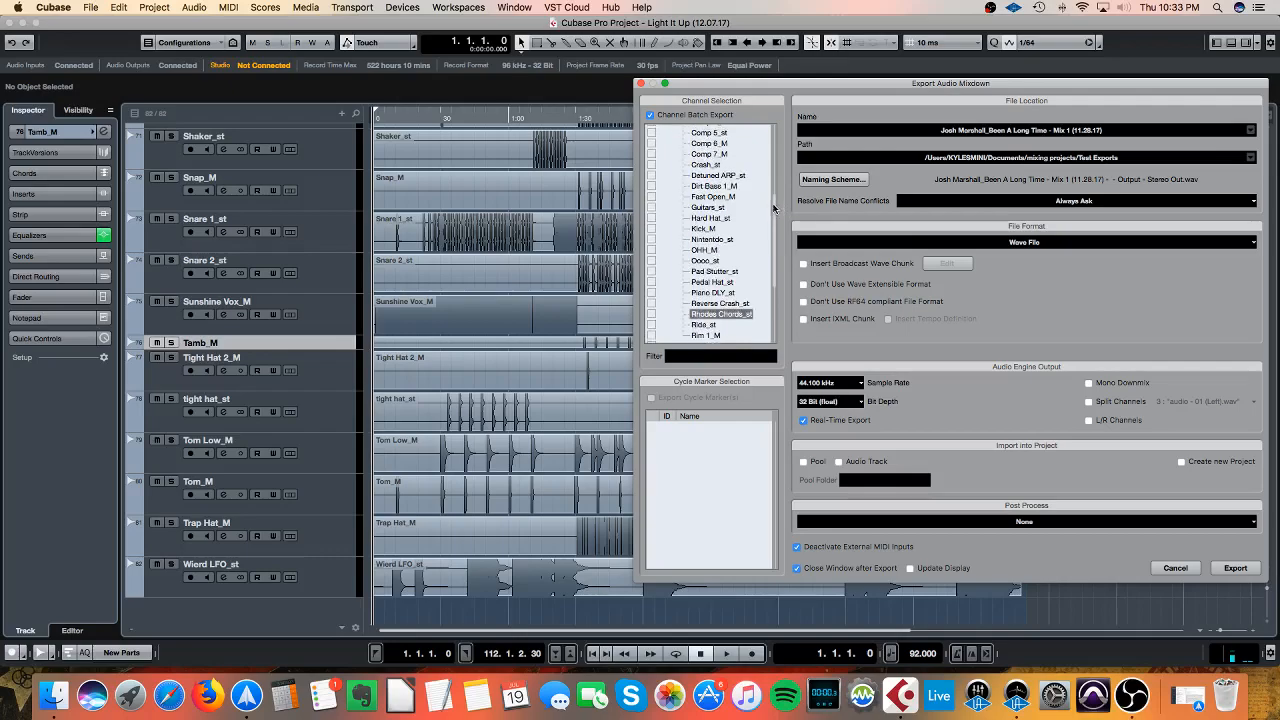
{"action": "scroll", "coordinate": [770, 147], "scroll_direction": "up", "scroll_amount": 2}
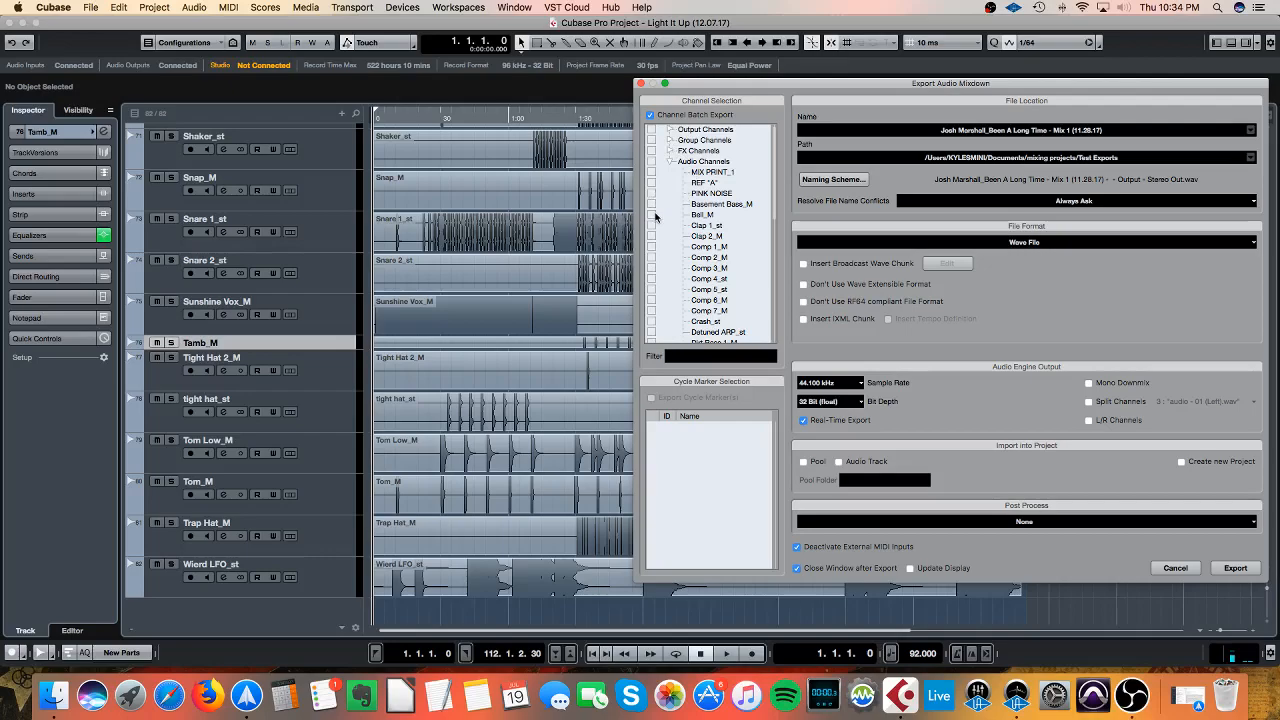
{"action": "scroll", "coordinate": [655, 216], "scroll_direction": "down", "scroll_amount": 10}
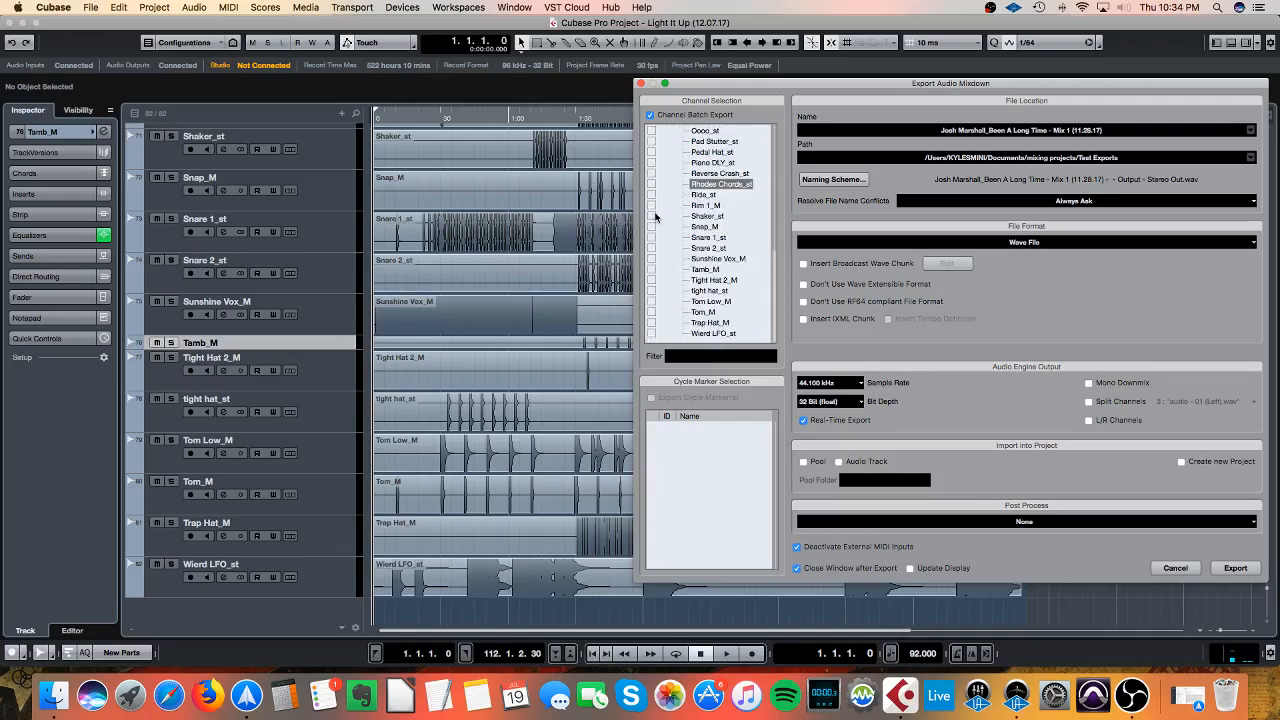
{"action": "scroll", "coordinate": [655, 216], "scroll_direction": "up", "scroll_amount": 10}
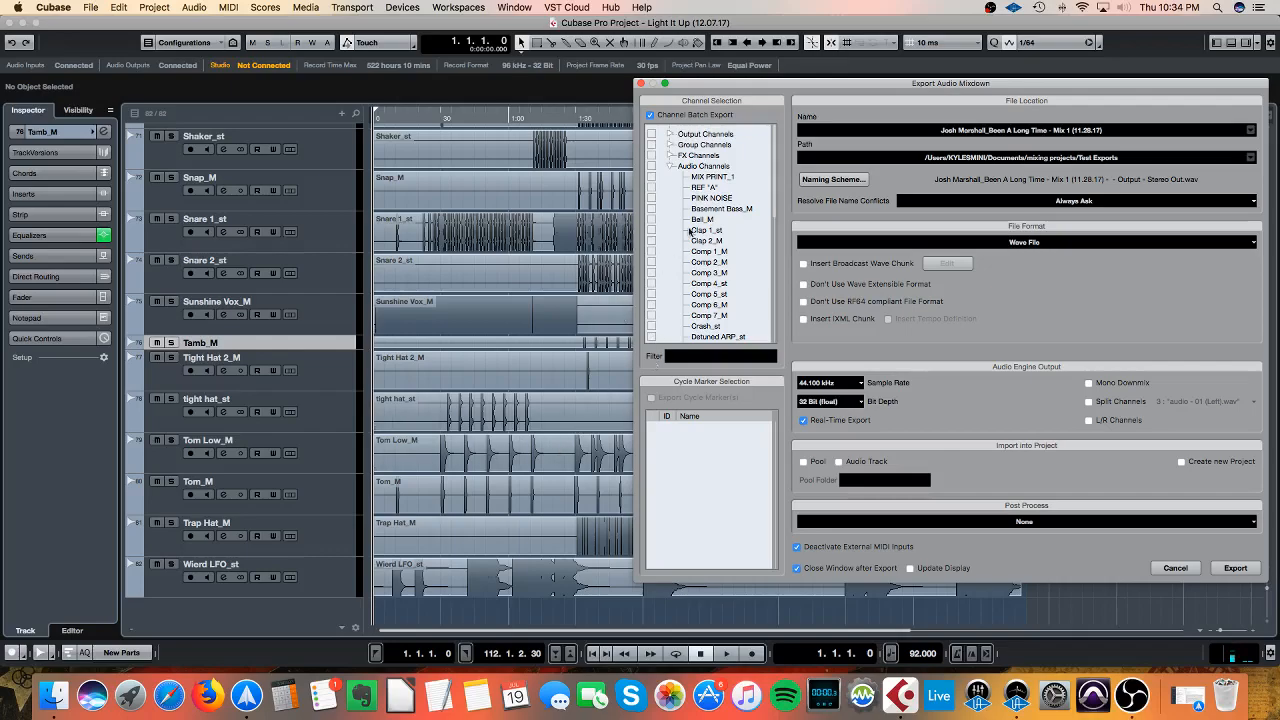
{"action": "left_click_drag", "start_coordinate": [773, 195], "coordinate": [776, 305]}
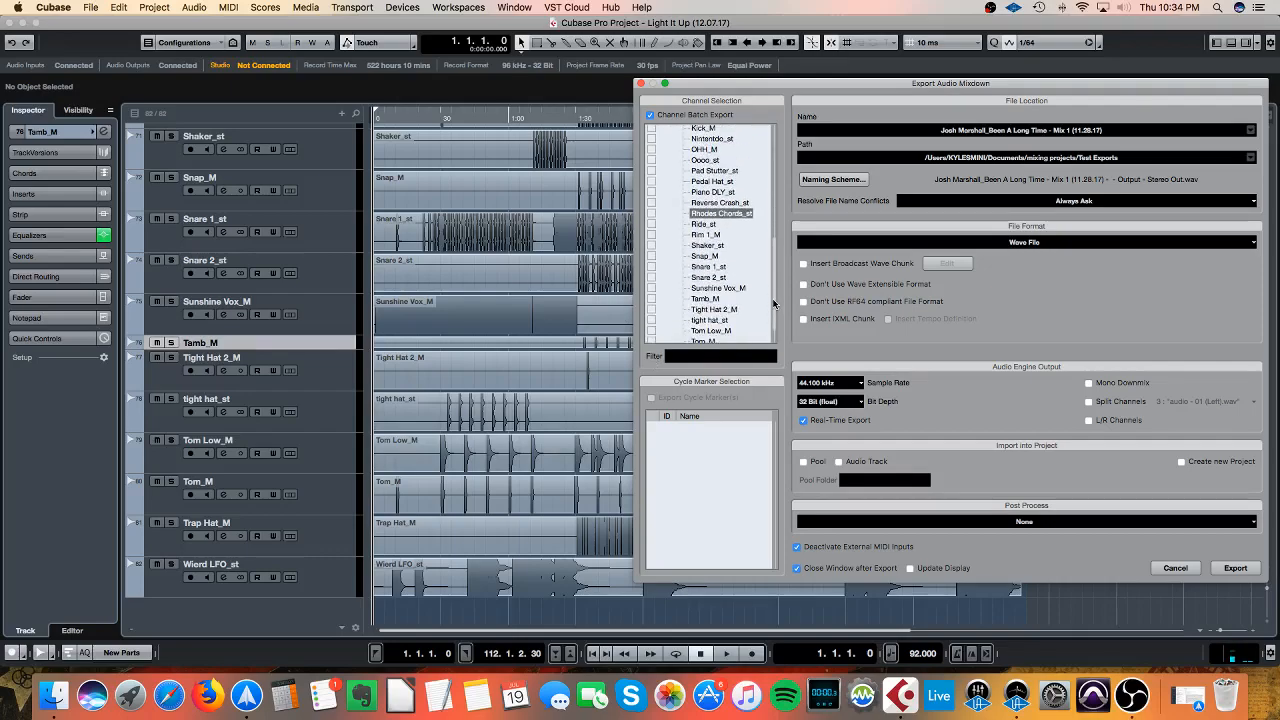
{"action": "left_click", "coordinate": [651, 214]}
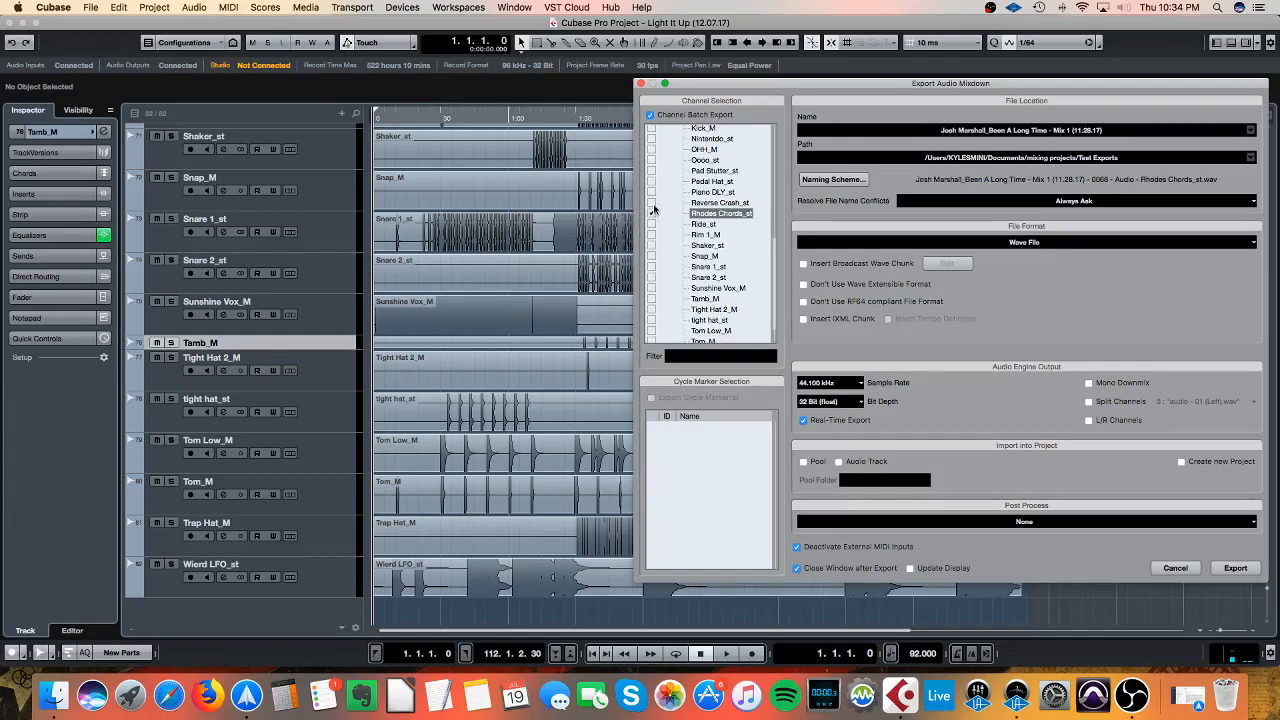
{"action": "left_click", "coordinate": [652, 213]}
{"action": "left_click", "coordinate": [651, 181]}
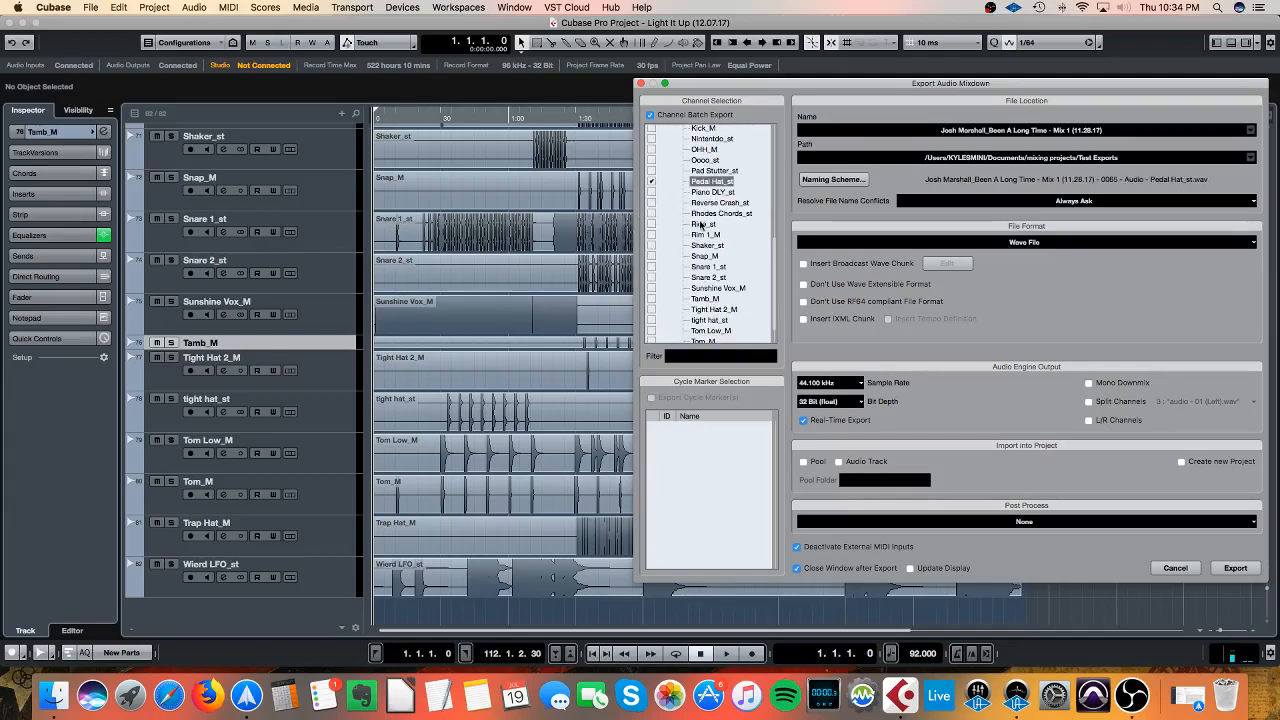
{"action": "left_click", "coordinate": [651, 170]}
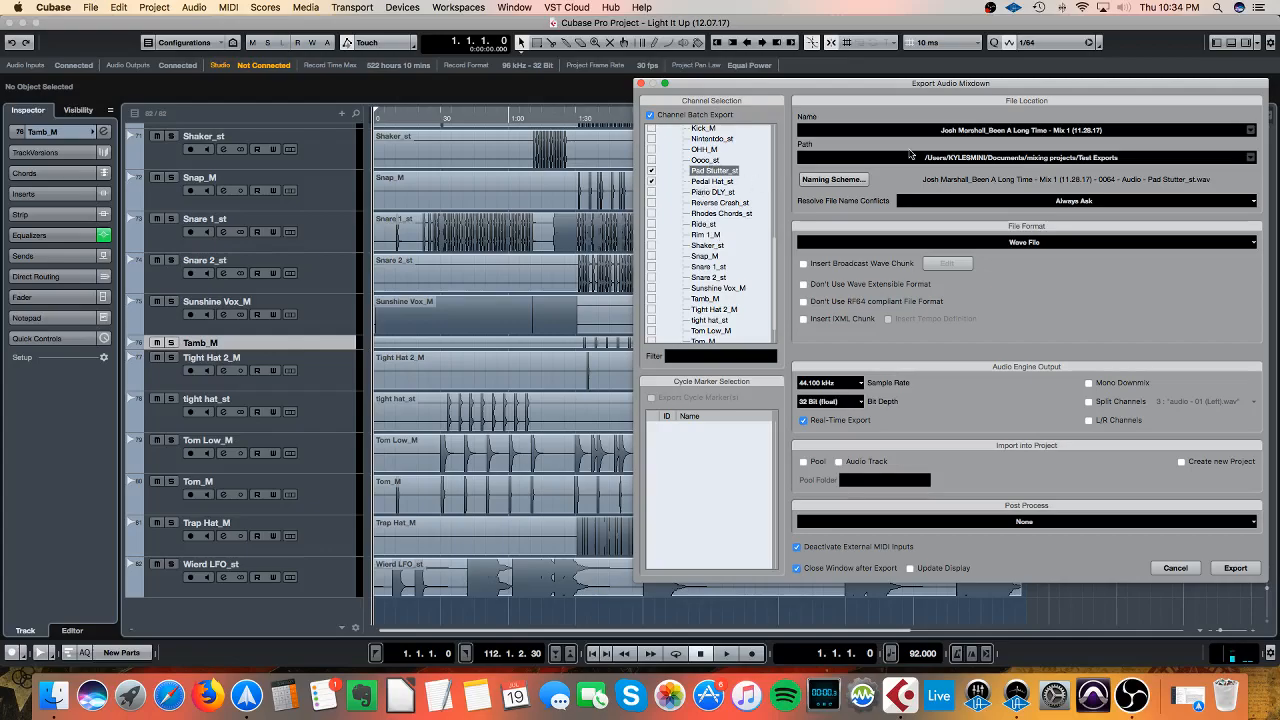
Set the export file name to the project name and open the export path for choosing a location
{"action": "left_click_drag", "start_coordinate": [980, 83], "coordinate": [674, 90]}
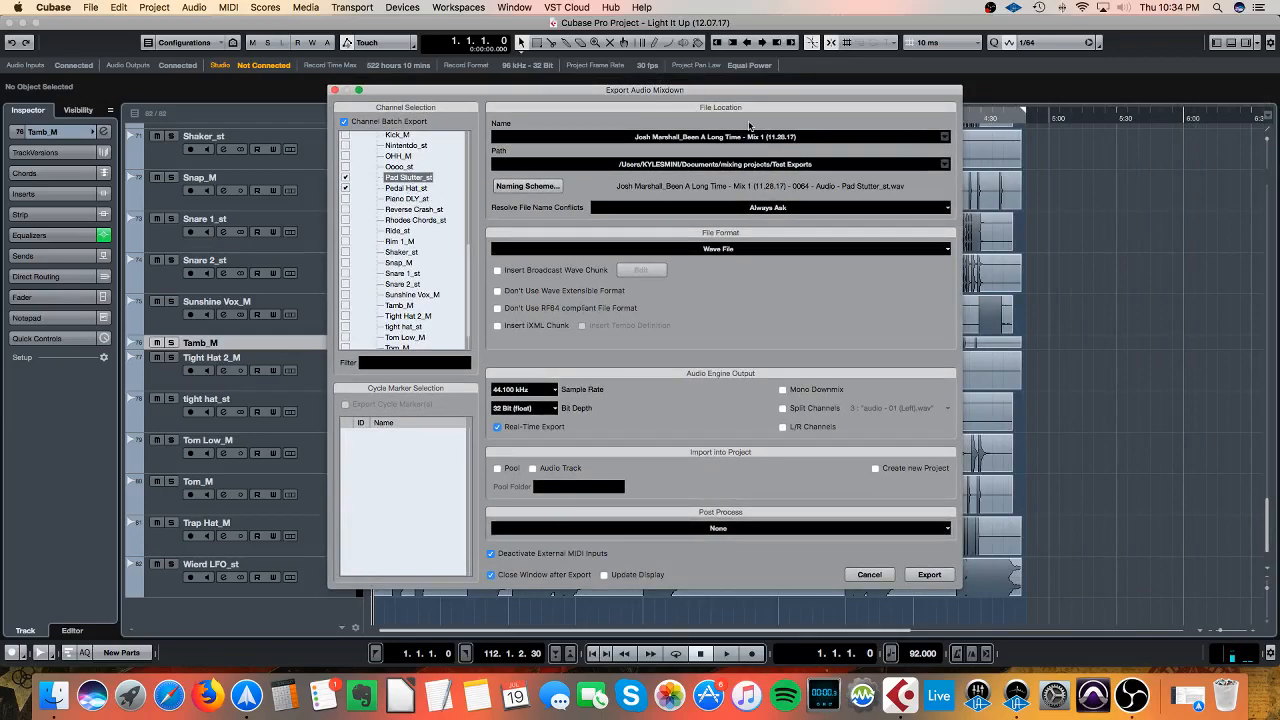
{"action": "left_click", "coordinate": [943, 136]}
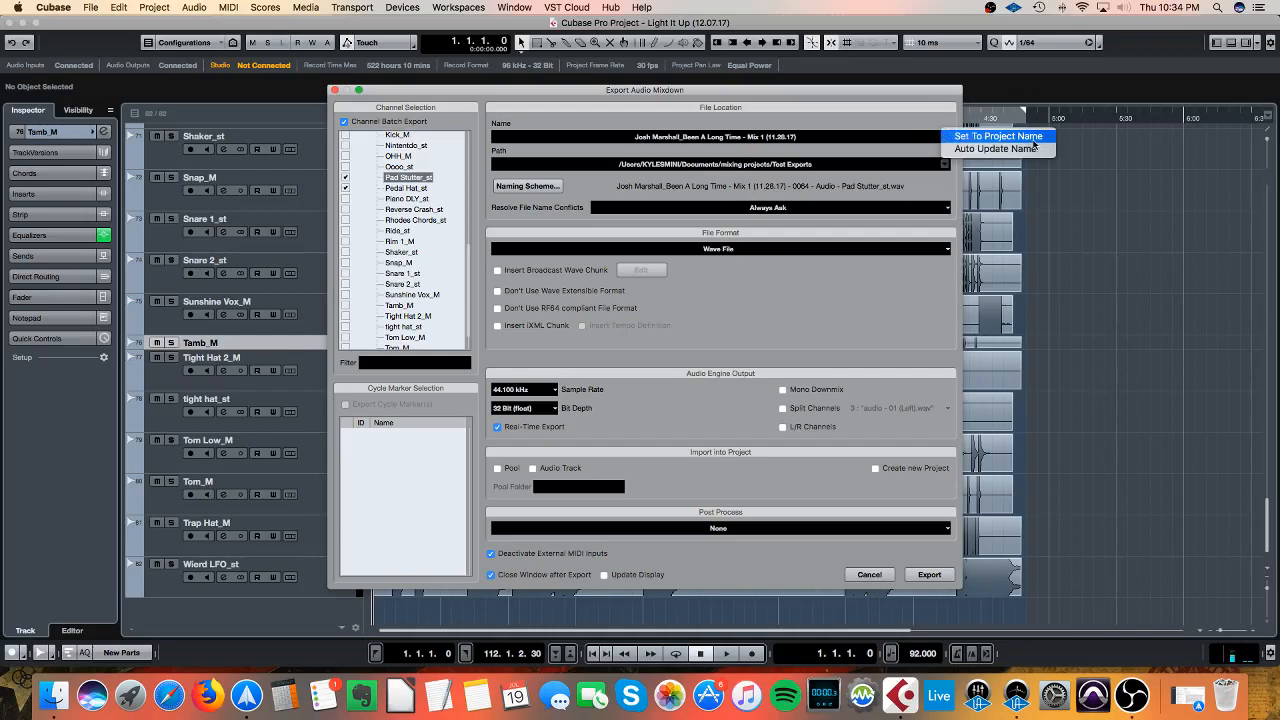
{"action": "left_click", "coordinate": [974, 140]}
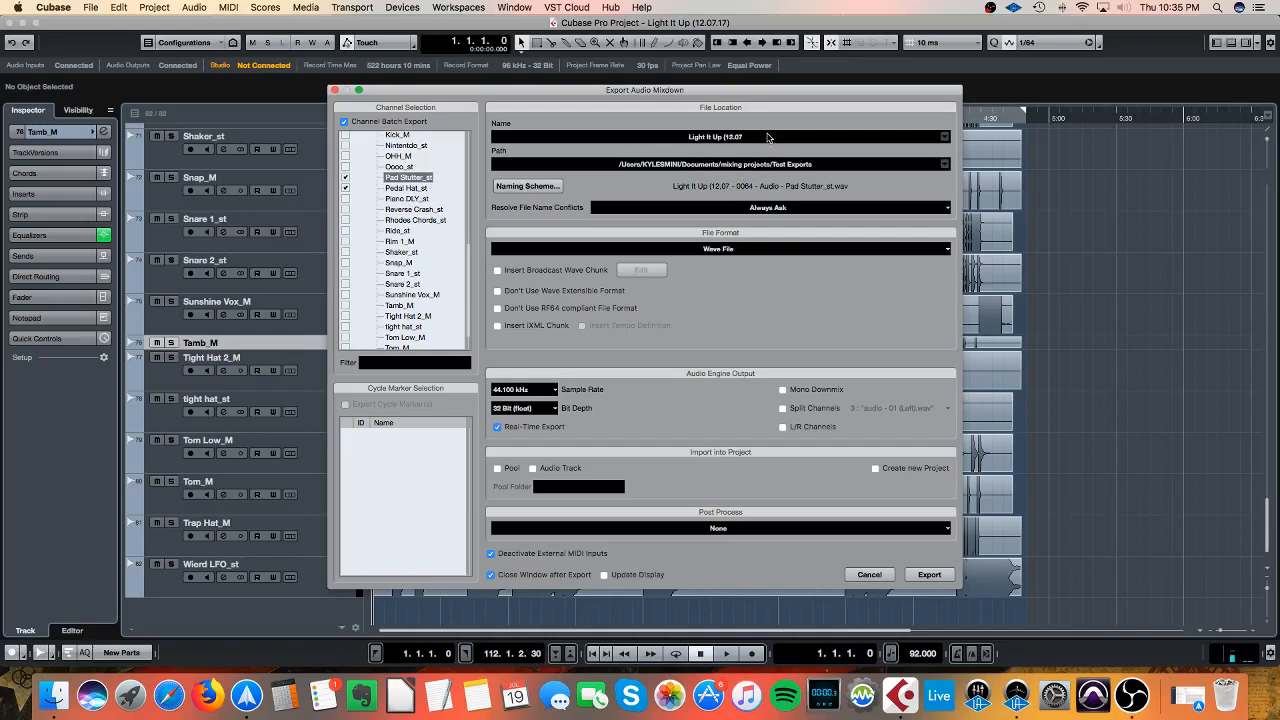
{"action": "left_click", "coordinate": [784, 165]}
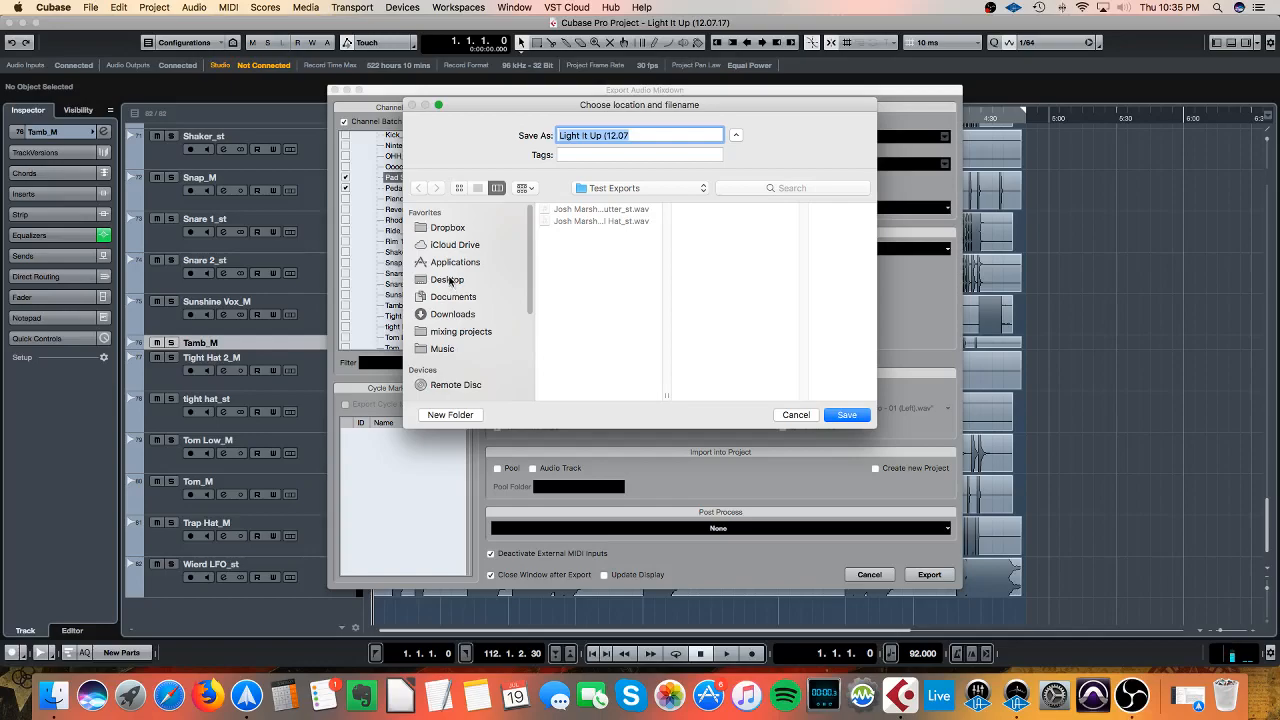
{"action": "left_click", "coordinate": [447, 280]}
{"action": "left_click", "coordinate": [450, 414]}
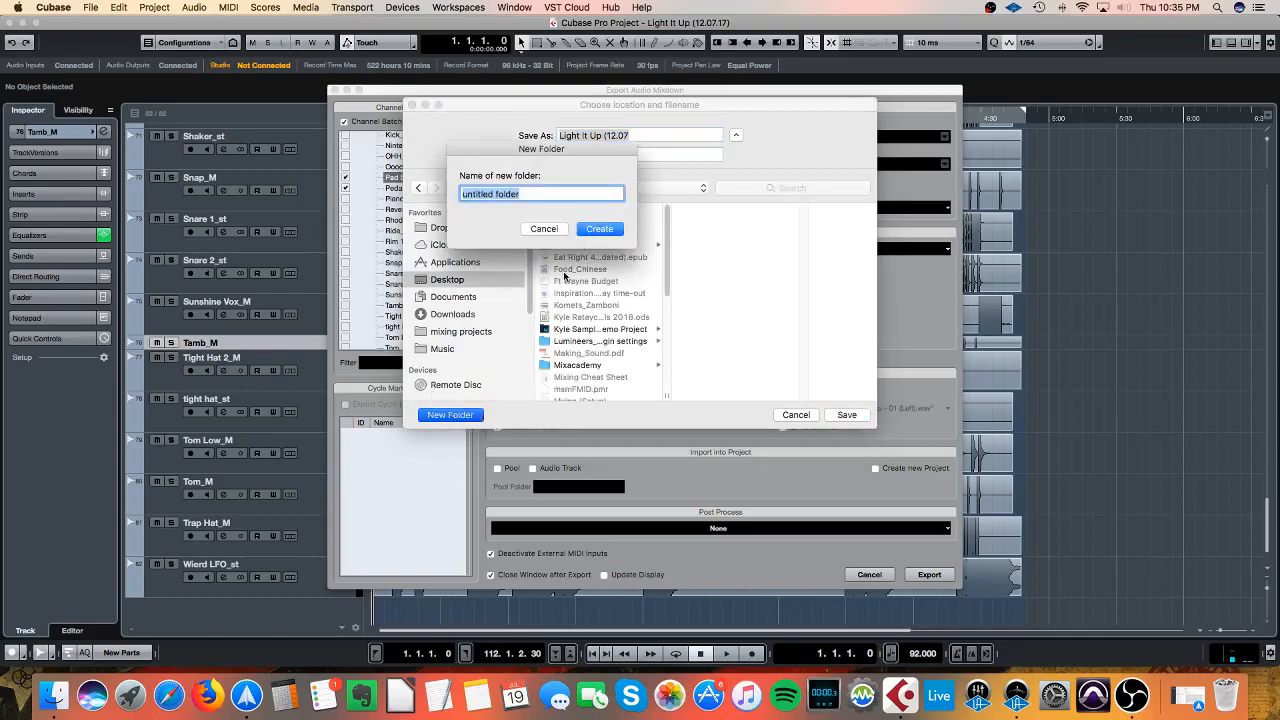
{"action": "type", "text": "artist name - song title"}
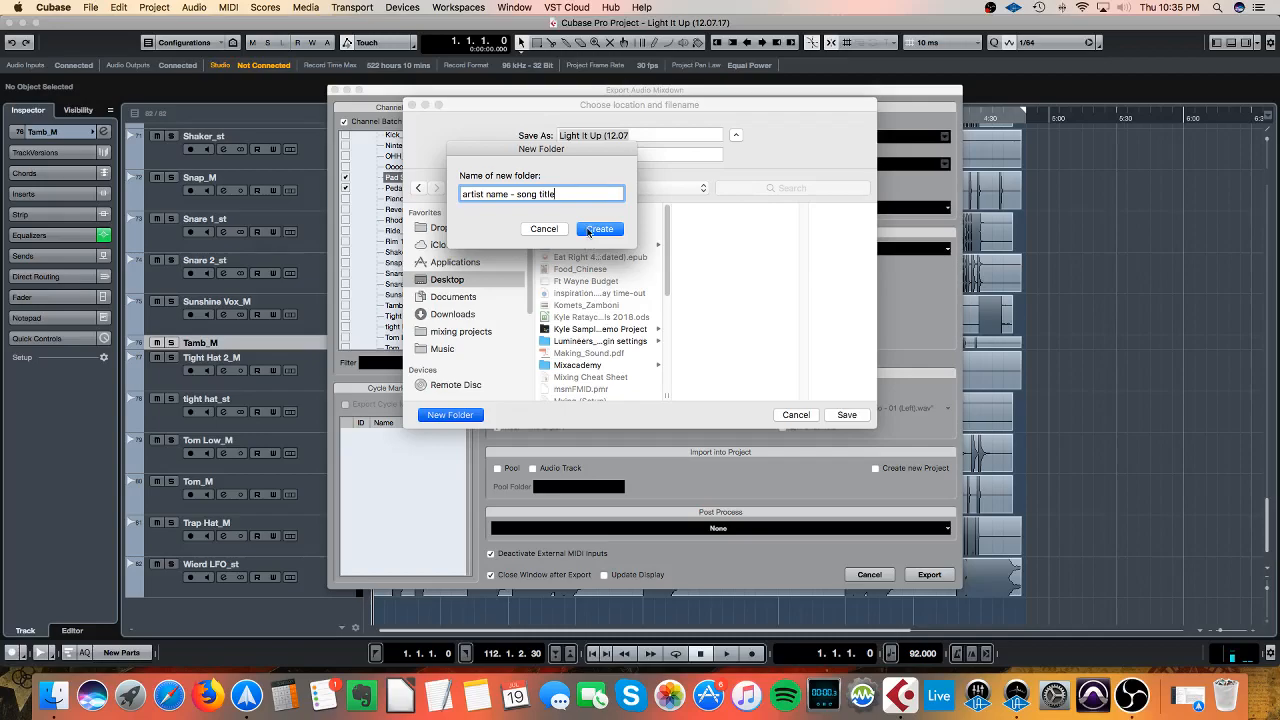
{"action": "left_click", "coordinate": [555, 230]}
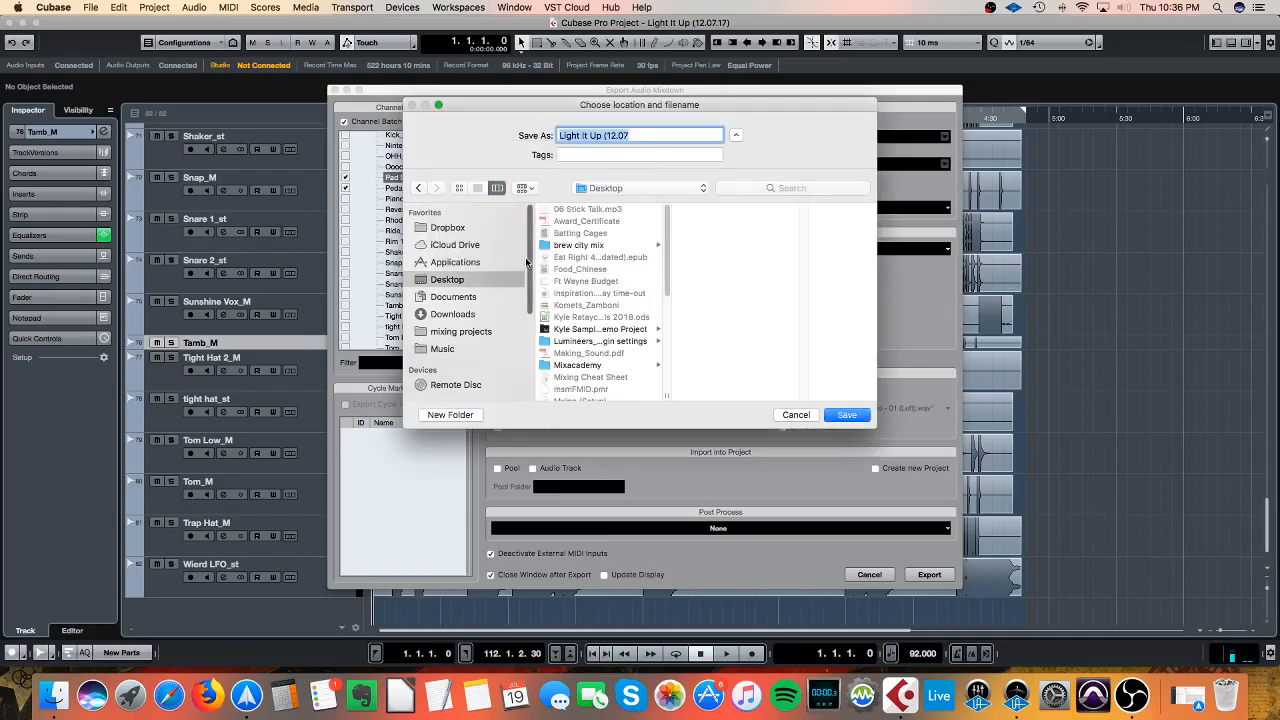
Set the export location to the Test Exports folder inside mixing projects
{"action": "left_click_drag", "start_coordinate": [529, 278], "coordinate": [530, 302]}
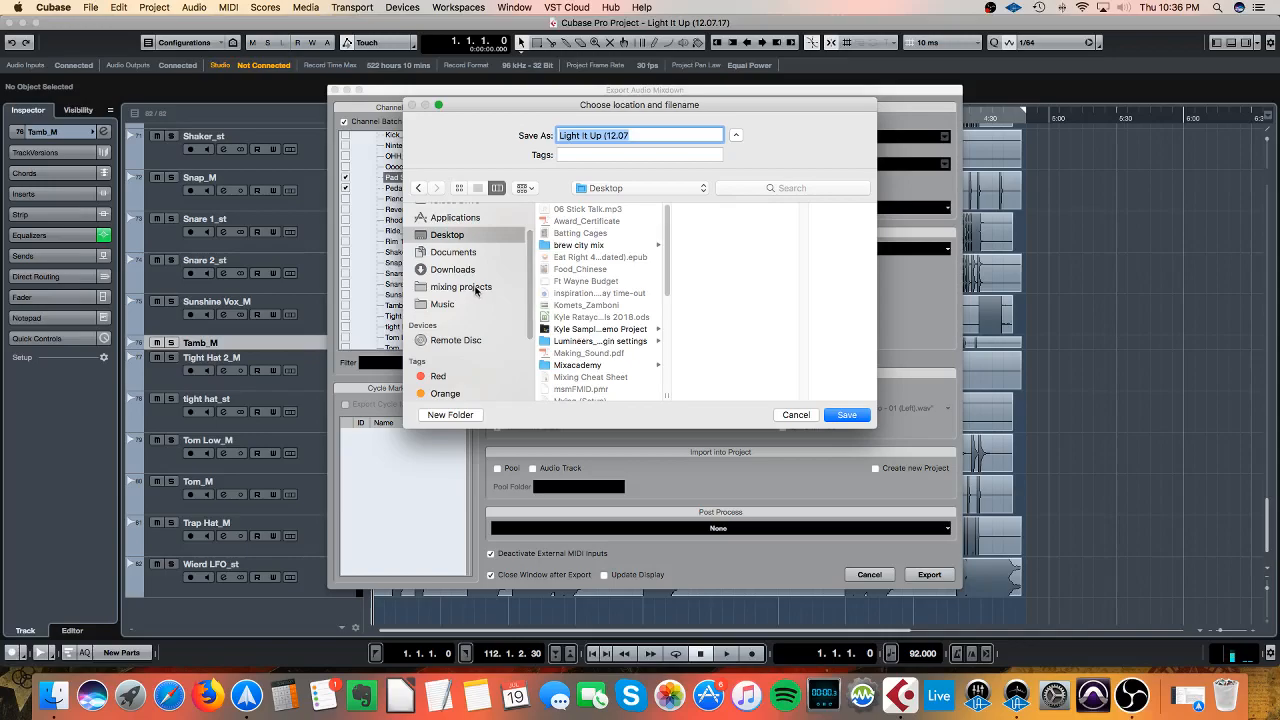
{"action": "left_click", "coordinate": [477, 288]}
{"action": "left_click_drag", "start_coordinate": [669, 241], "coordinate": [669, 348]}
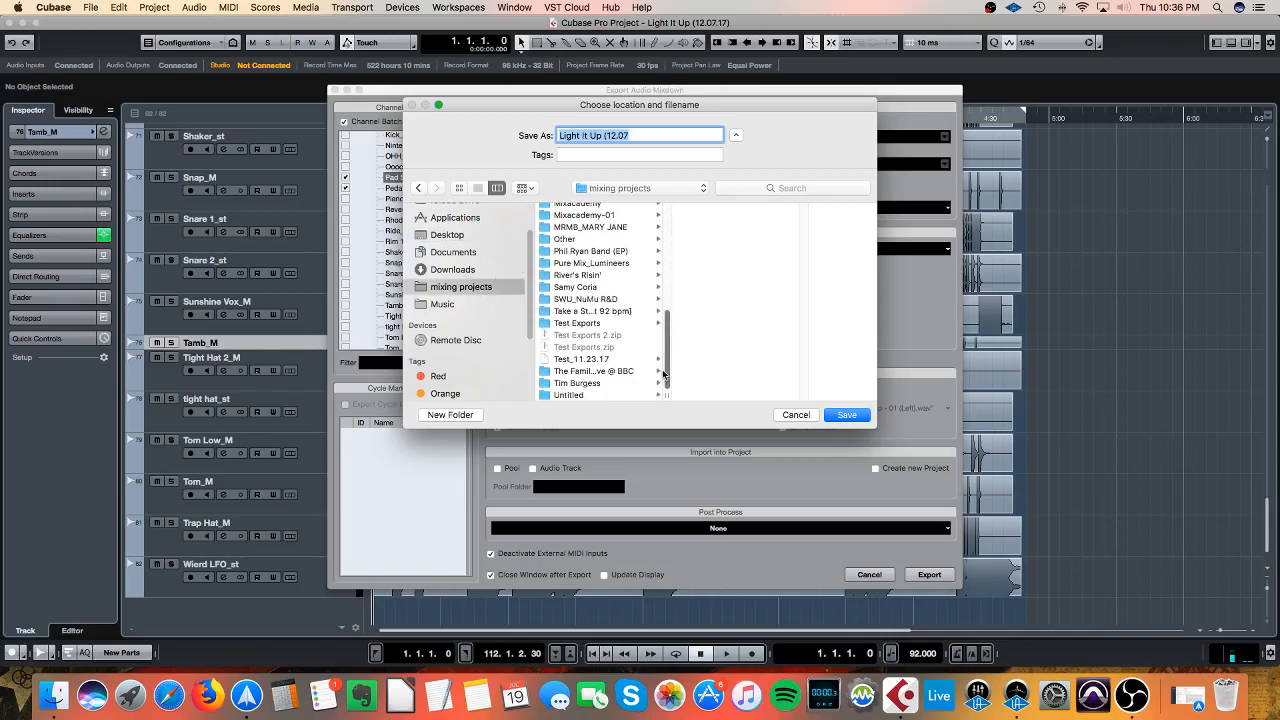
{"action": "left_click", "coordinate": [577, 323]}
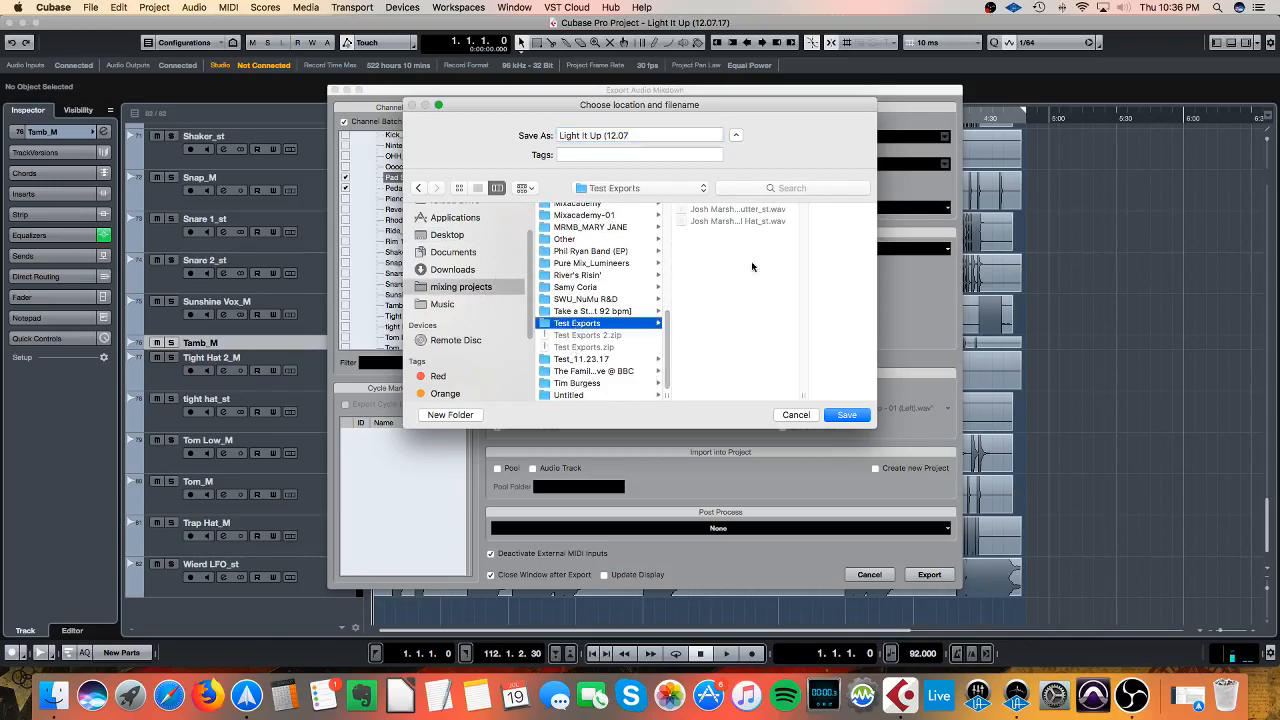
{"action": "left_click", "coordinate": [860, 419]}
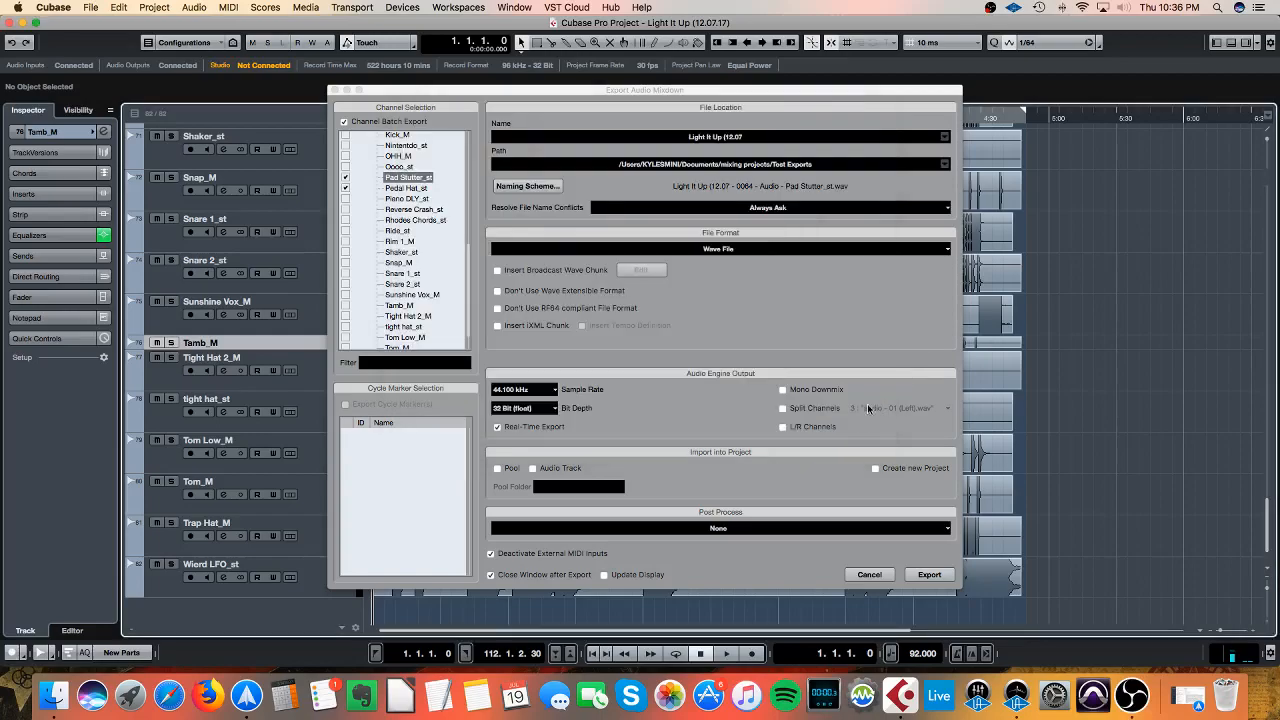
Examine the options for resolving file name conflicts and the available export file formats
{"action": "left_click", "coordinate": [770, 210]}
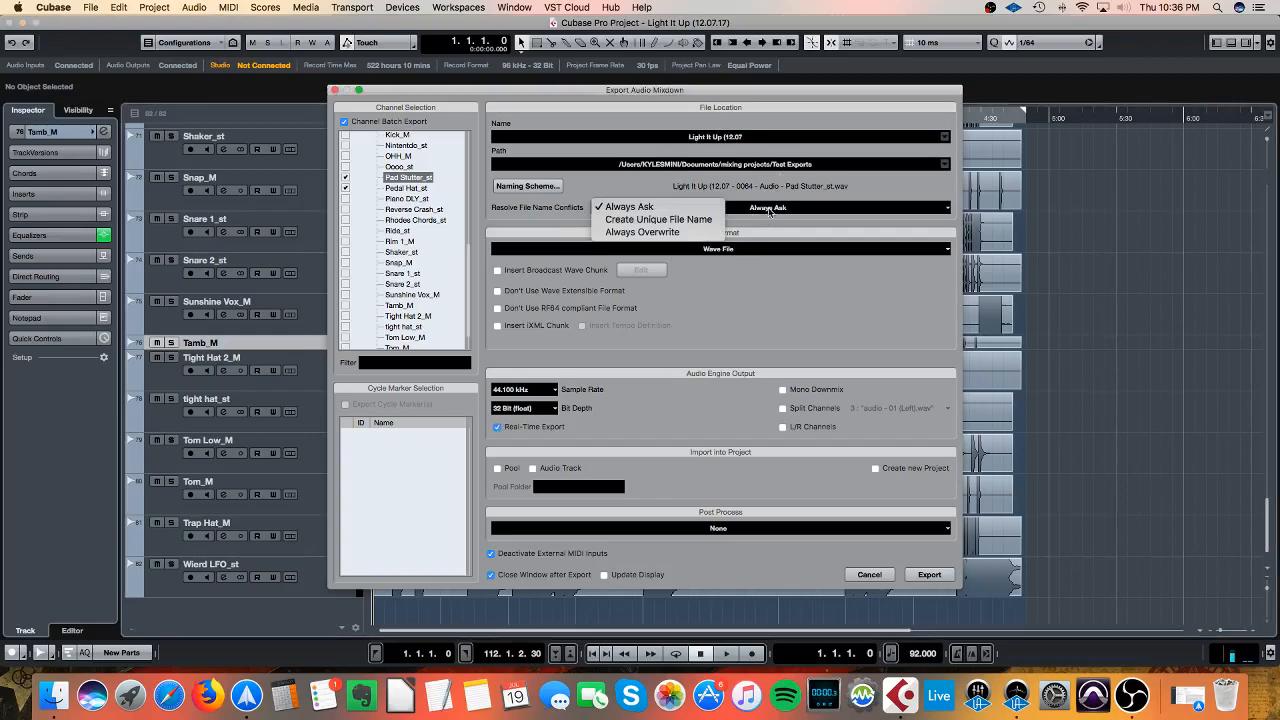
{"action": "left_click", "coordinate": [726, 218]}
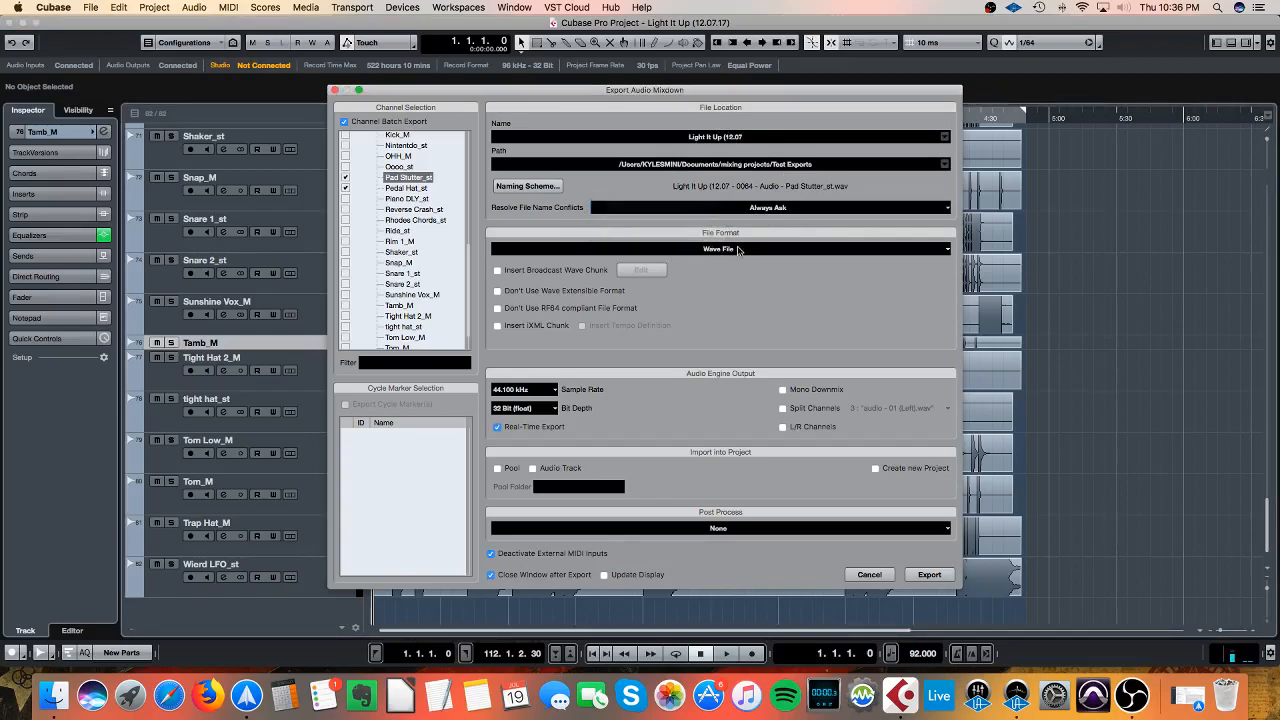
{"action": "left_click", "coordinate": [740, 252]}
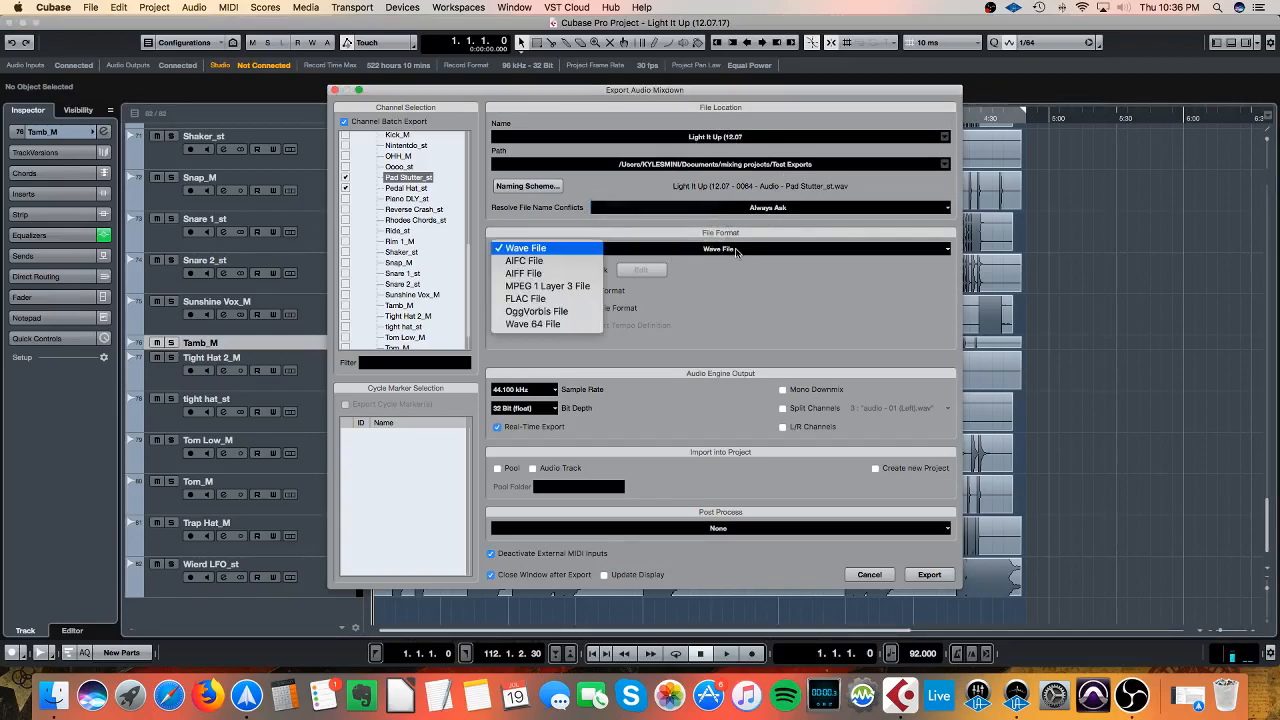
{"action": "left_click", "coordinate": [552, 249]}
{"action": "left_click", "coordinate": [738, 254]}
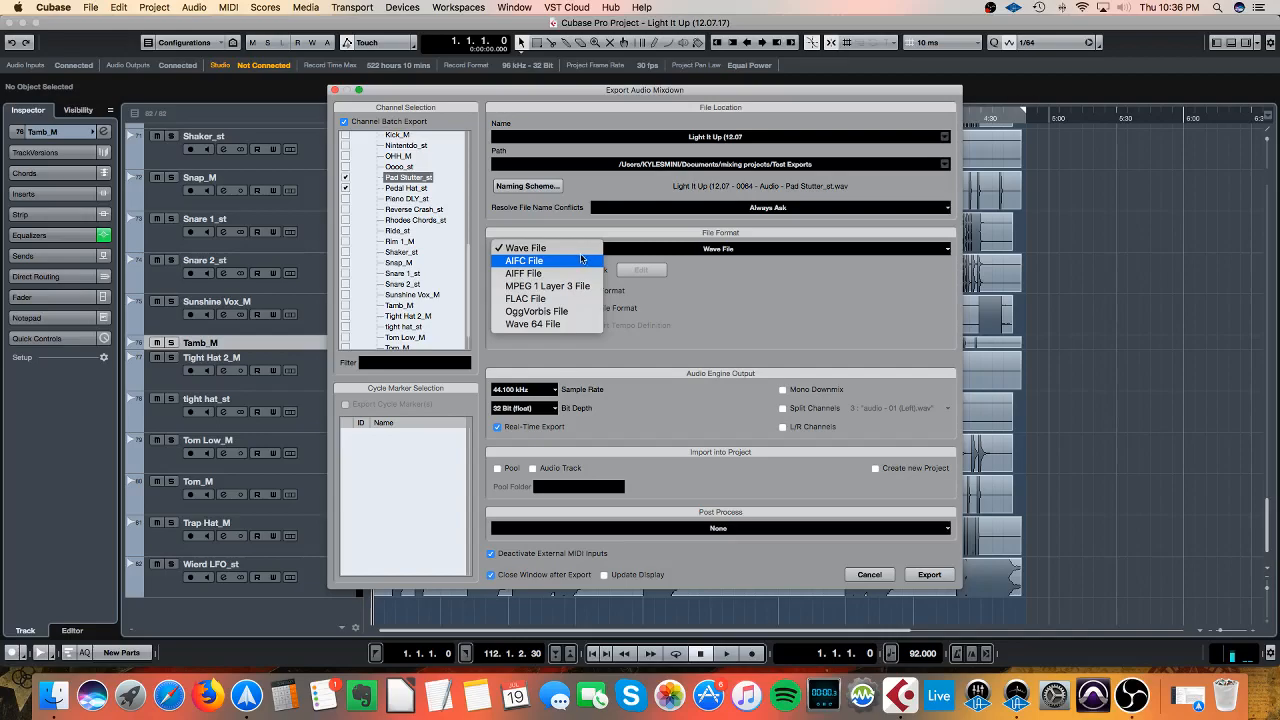
{"action": "key", "text": "Escape"}
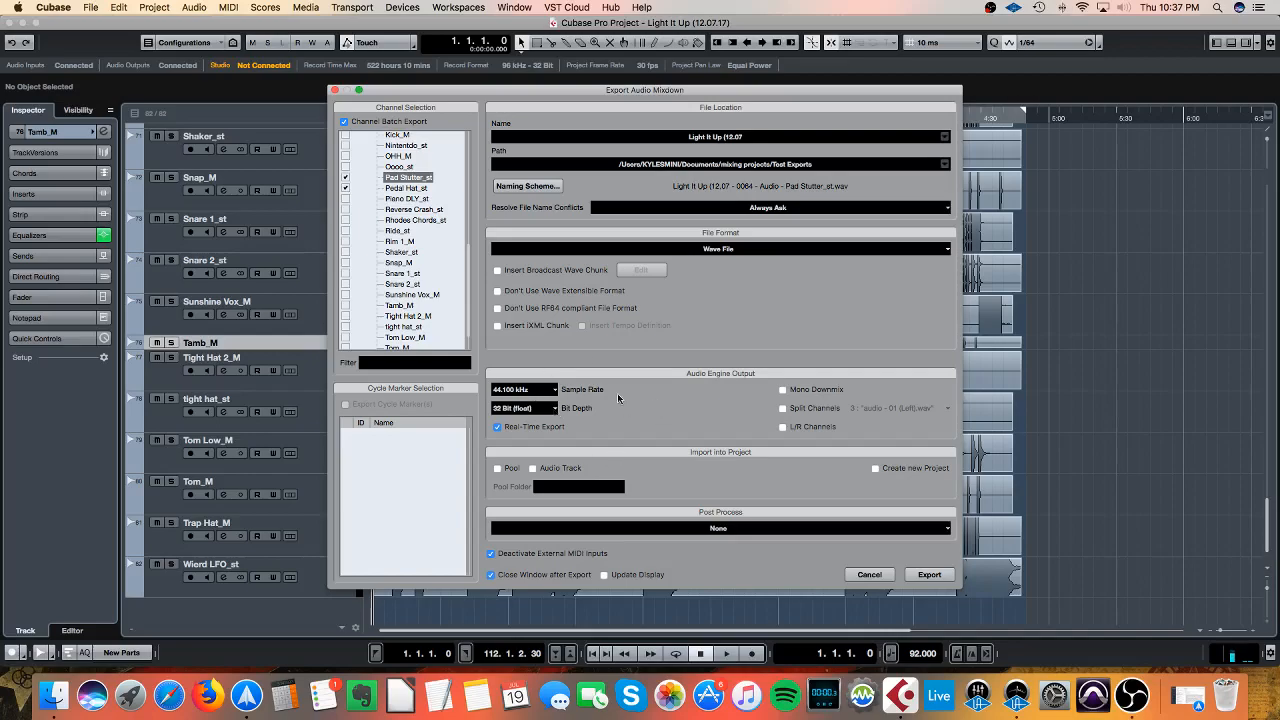
Try the 192.000 kHz sample rate for the export and set it back to 44.100 kHz
{"action": "left_click", "coordinate": [553, 392]}
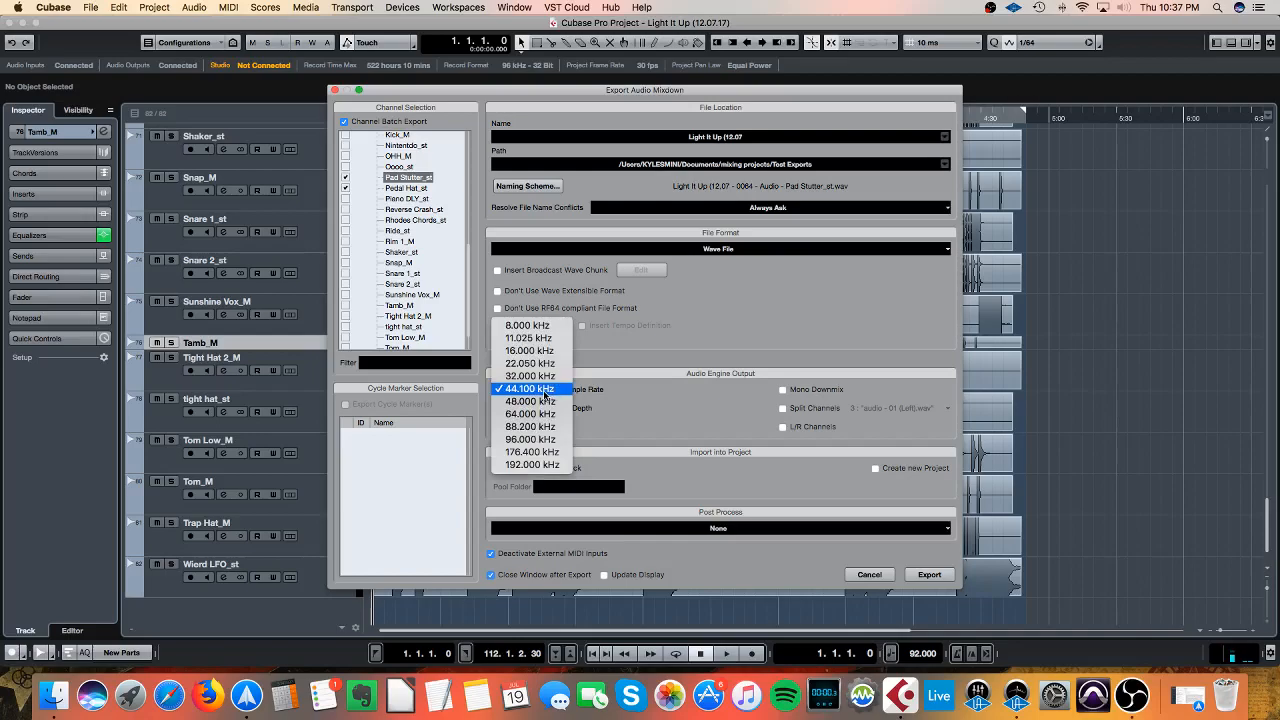
{"action": "left_click", "coordinate": [545, 393]}
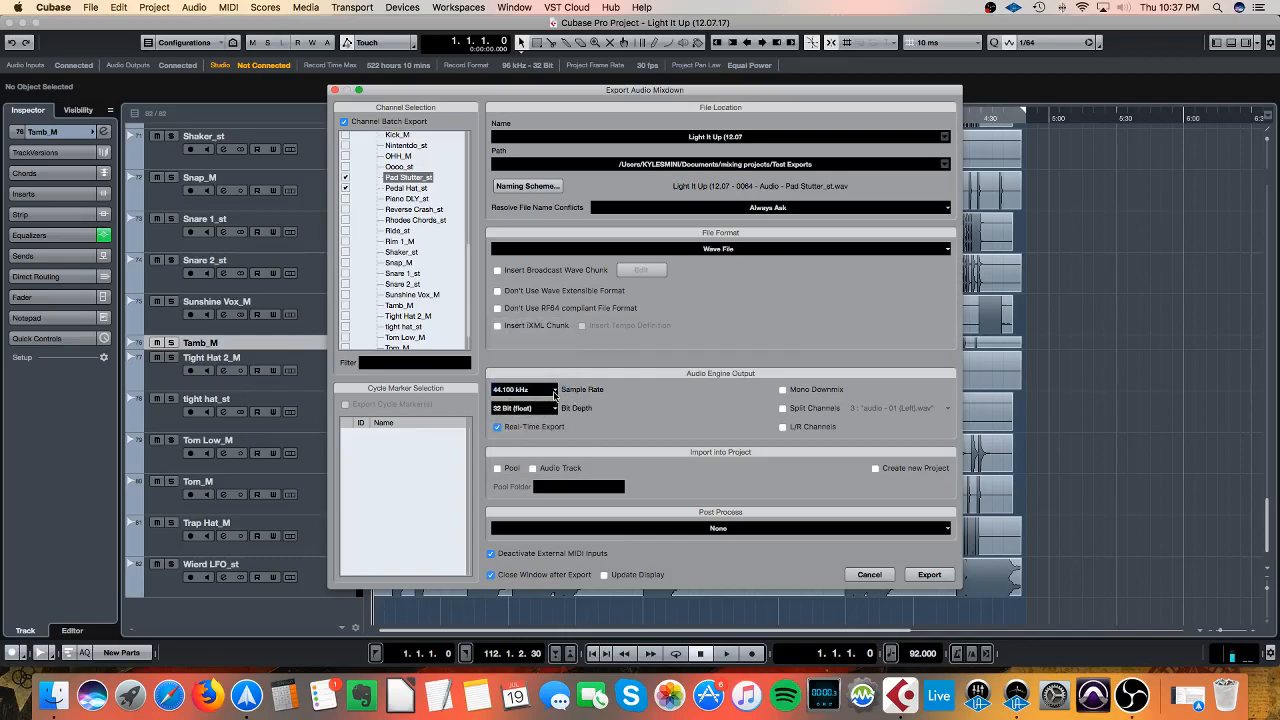
{"action": "left_click", "coordinate": [554, 392]}
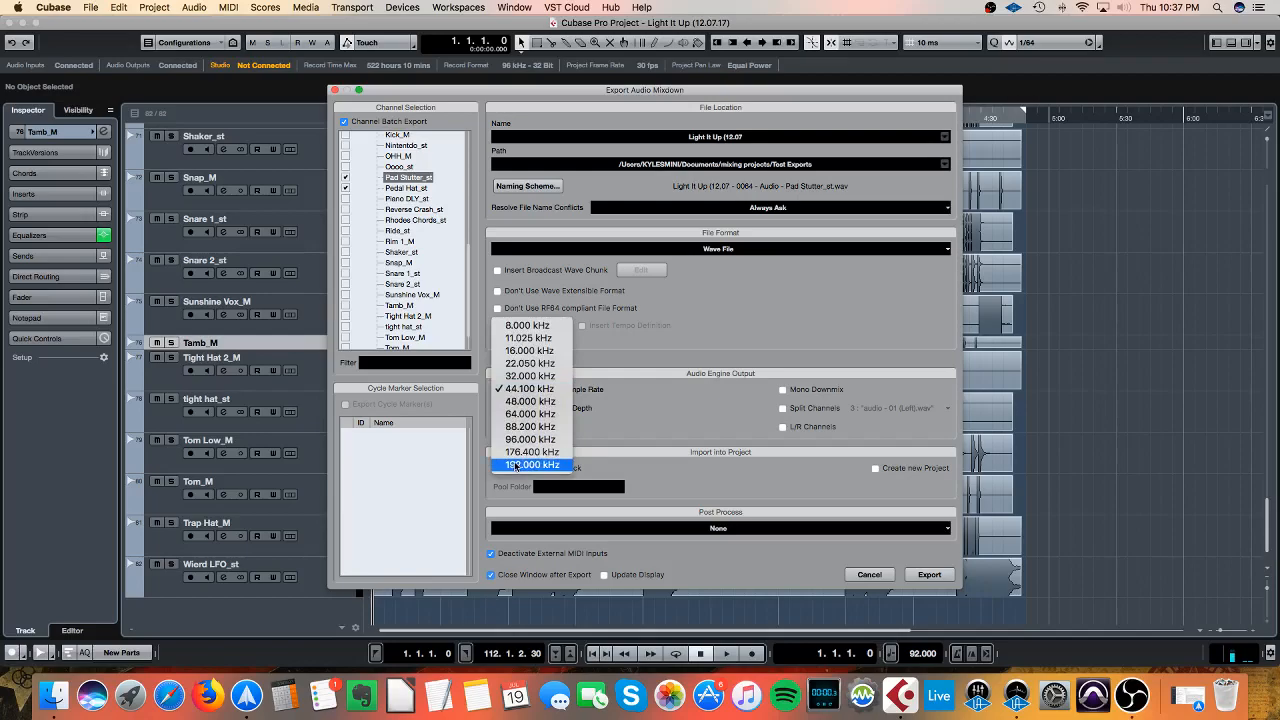
{"action": "left_click", "coordinate": [537, 457]}
{"action": "left_click", "coordinate": [544, 391]}
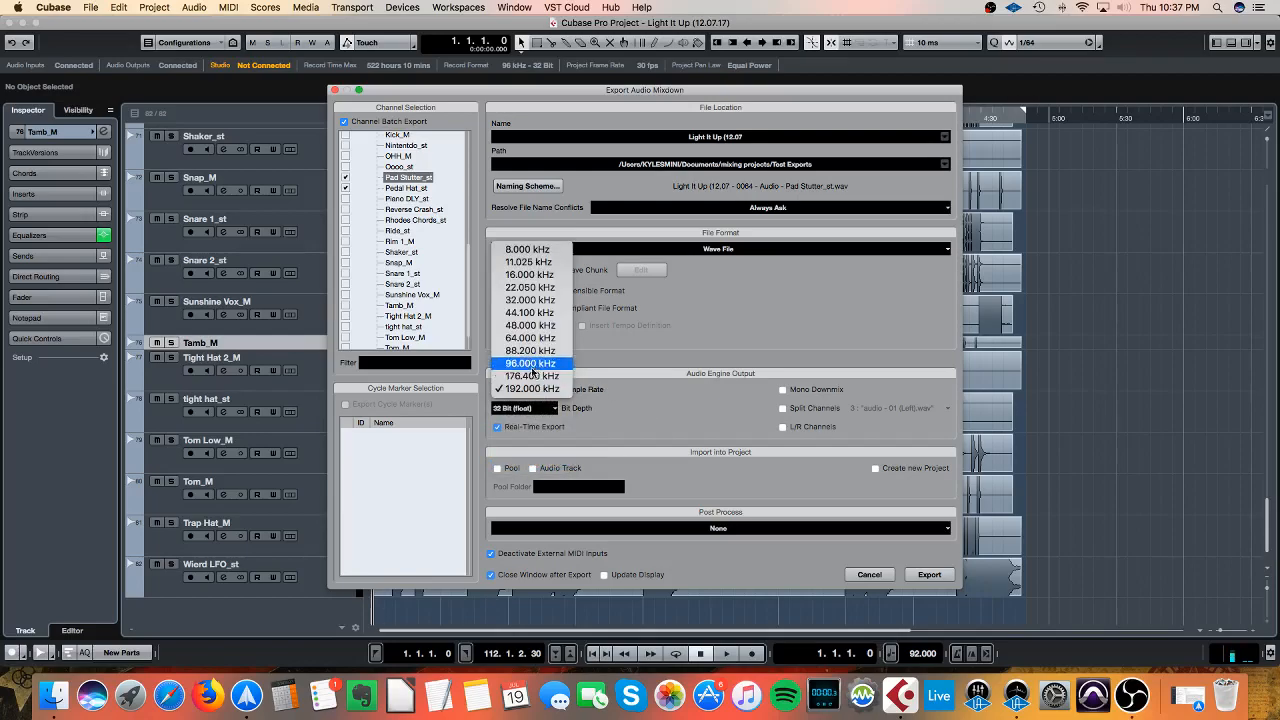
{"action": "left_click", "coordinate": [537, 314]}
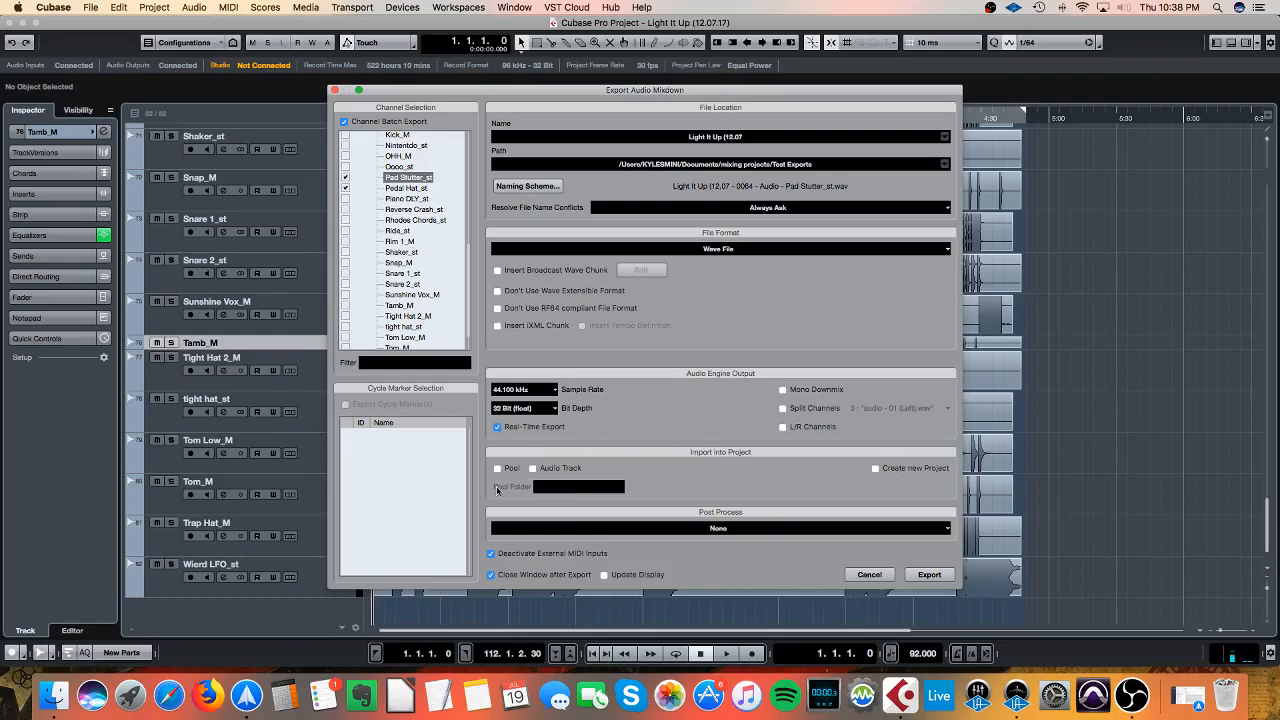
Examine the export's post-process options and move the Export Audio Mixdown window aside to view the tracks on the timeline
{"action": "left_click", "coordinate": [728, 534]}
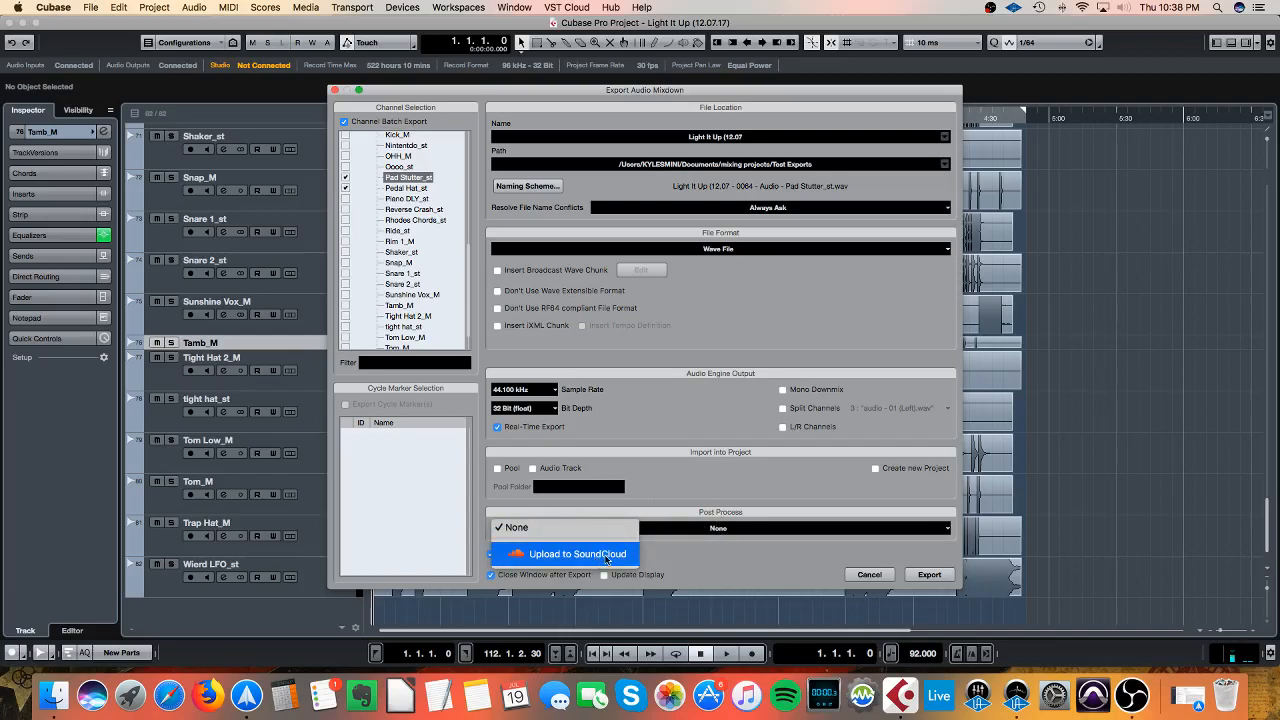
{"action": "left_click", "coordinate": [753, 558]}
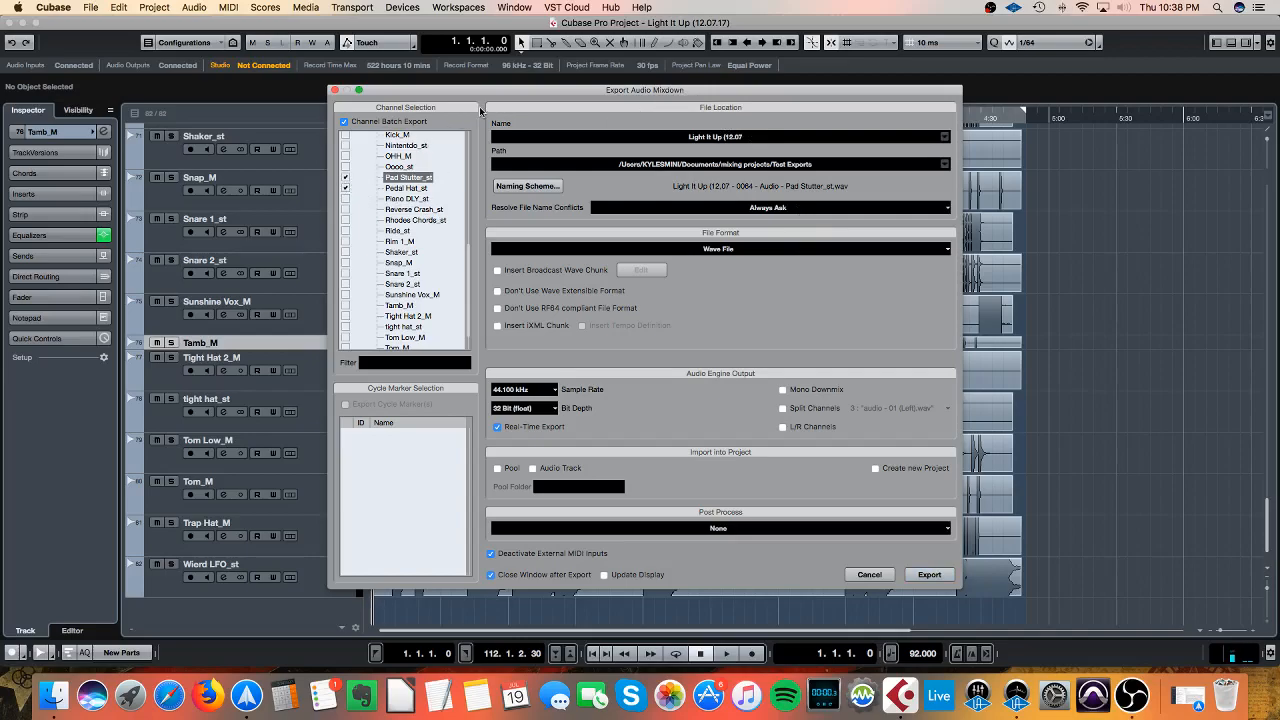
{"action": "left_click_drag", "start_coordinate": [506, 91], "coordinate": [346, 120]}
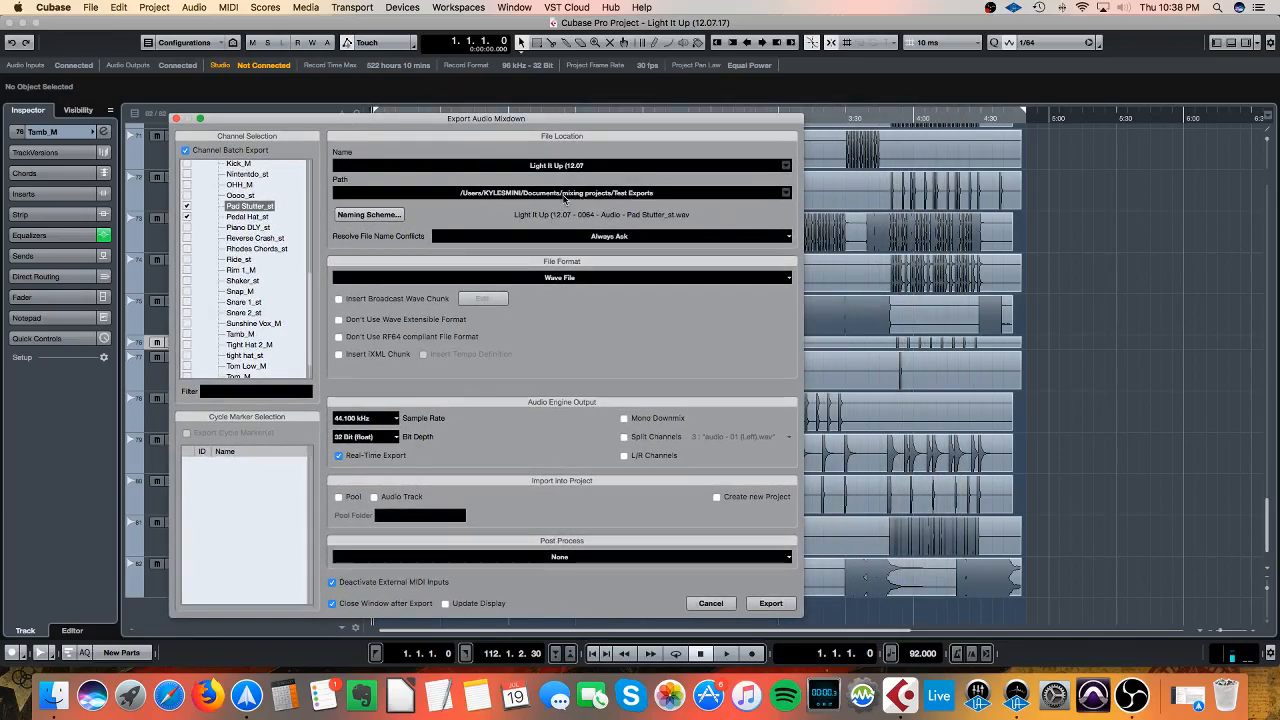
{"action": "left_click_drag", "start_coordinate": [640, 119], "coordinate": [512, 299]}
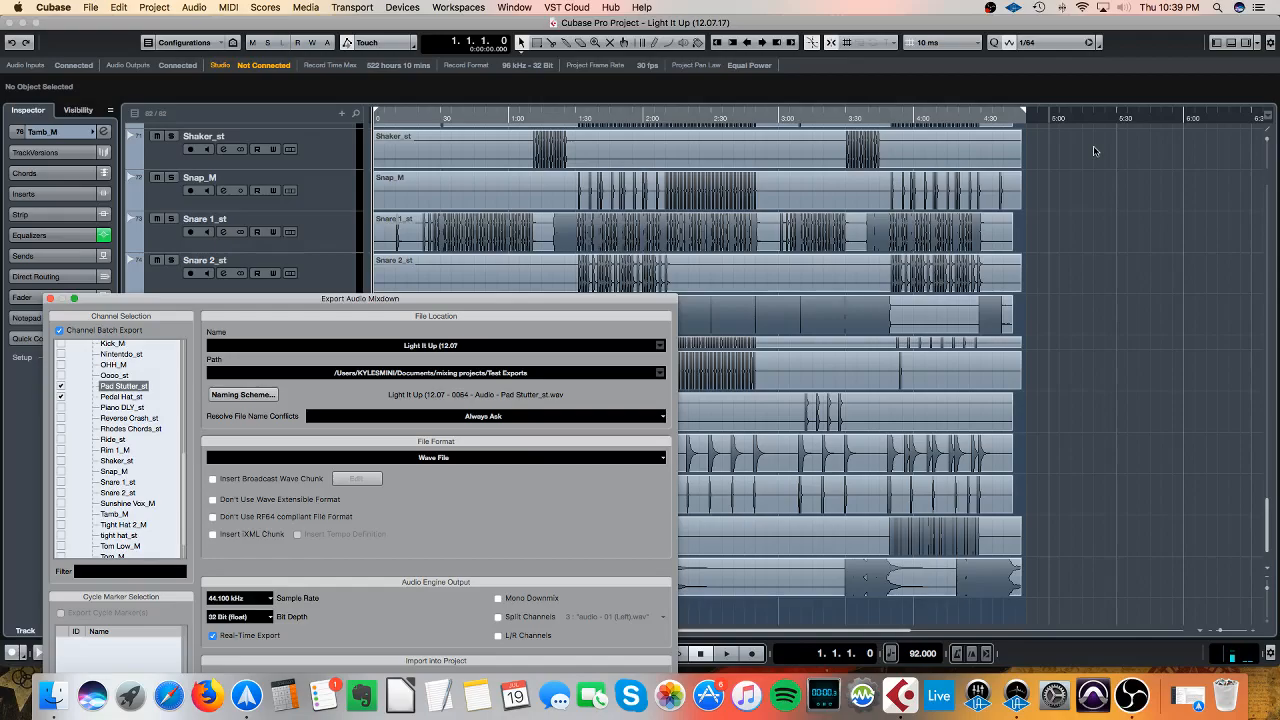
{"action": "left_click_drag", "start_coordinate": [440, 300], "coordinate": [622, 145]}
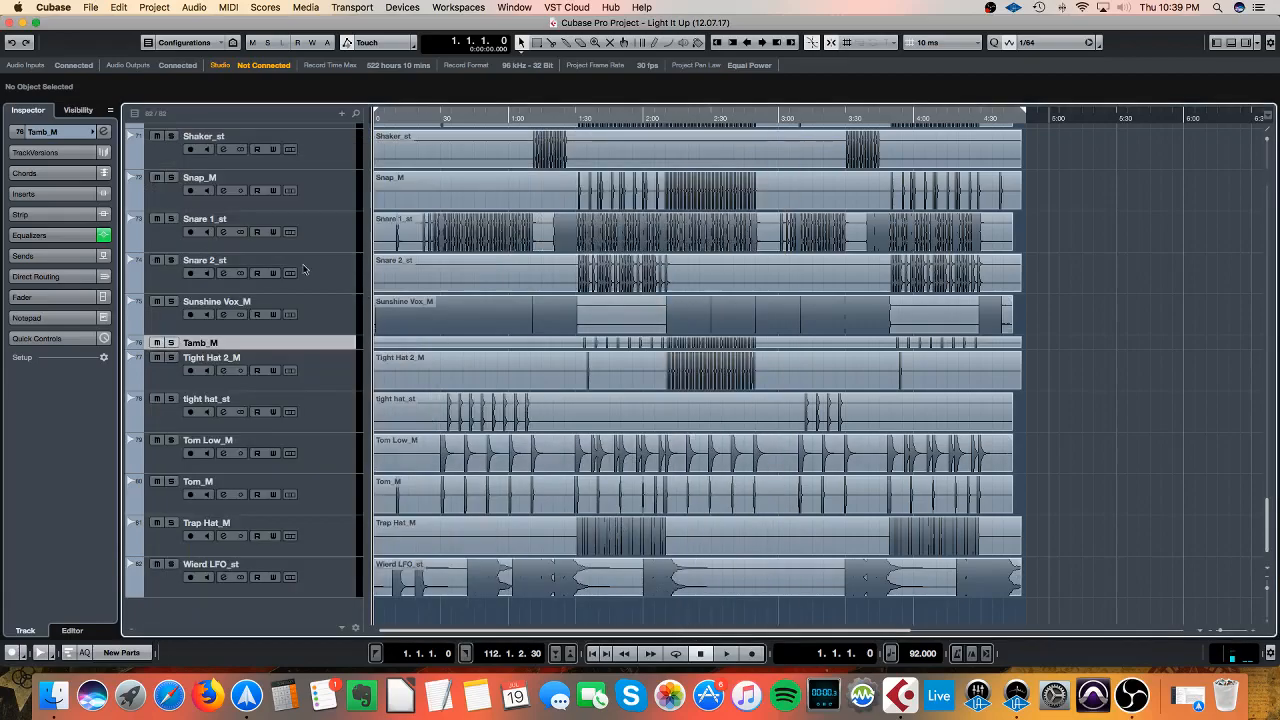
Switch to Finder and open the Test Exports folder inside mixing projects
{"action": "left_click", "coordinate": [48, 697]}
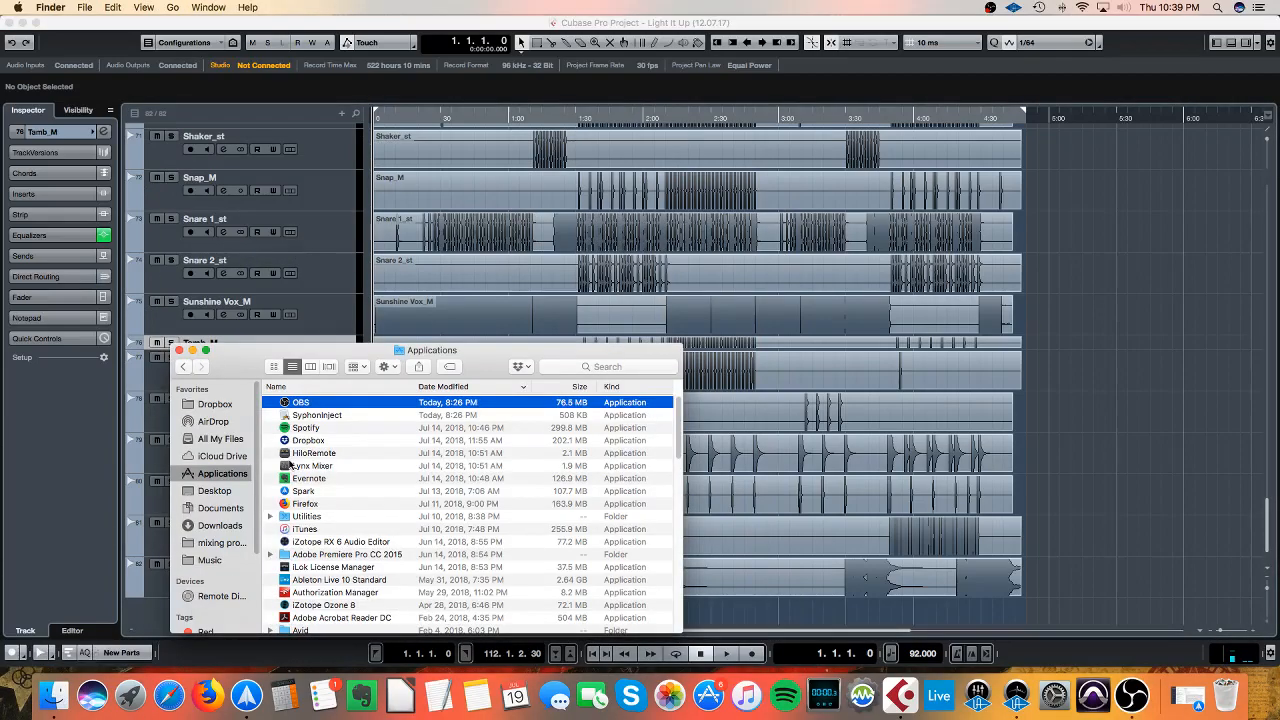
{"action": "left_click", "coordinate": [222, 542]}
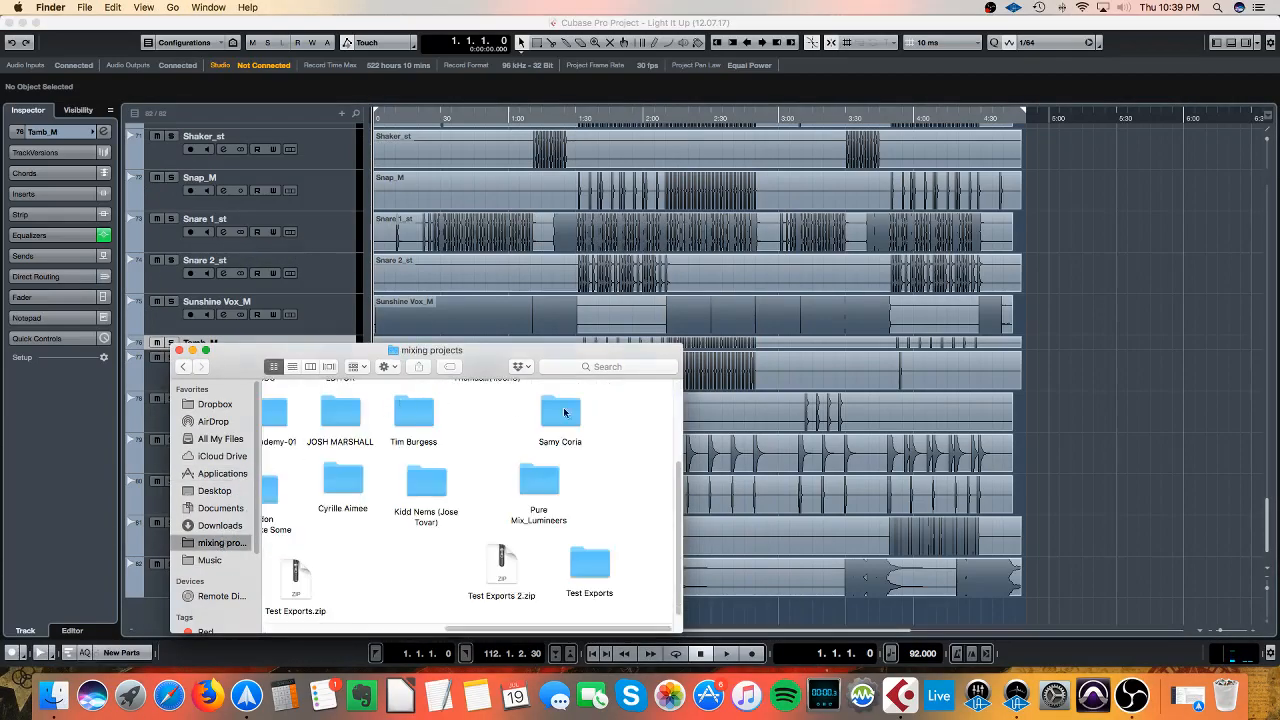
{"action": "double_click", "coordinate": [590, 566]}
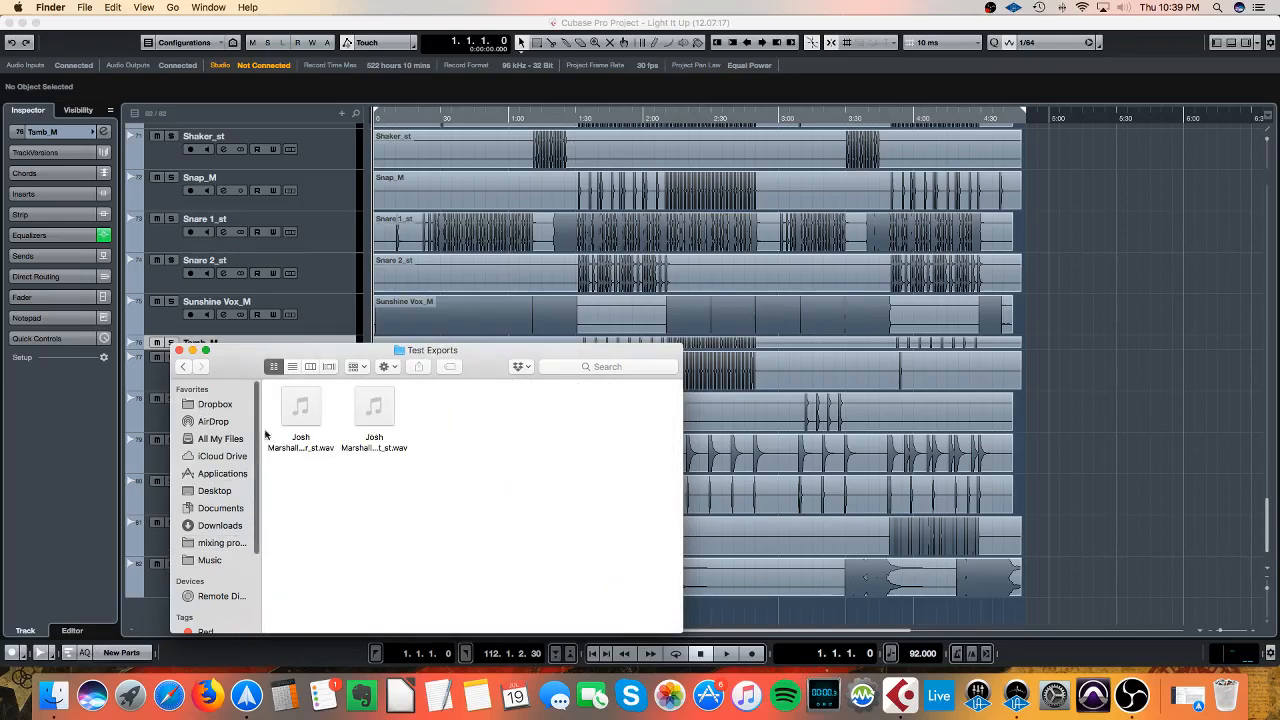
Read the full file names of both exported Wave files and briefly preview the Pedal Hat_st file
{"action": "left_click", "coordinate": [376, 449]}
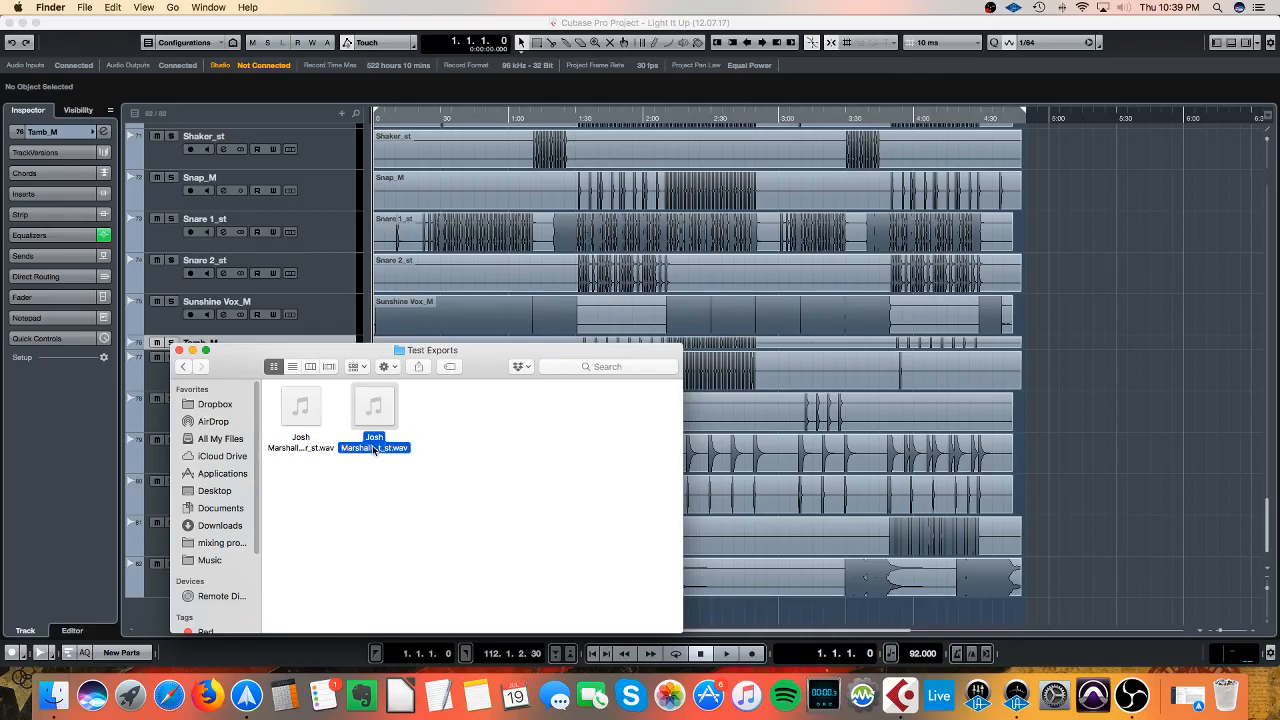
{"action": "left_click", "coordinate": [398, 451]}
{"action": "type", "text": "(11.28.17) - 0065 - Audio - Pedal Hat_st.wav"}
{"action": "left_click", "coordinate": [293, 452]}
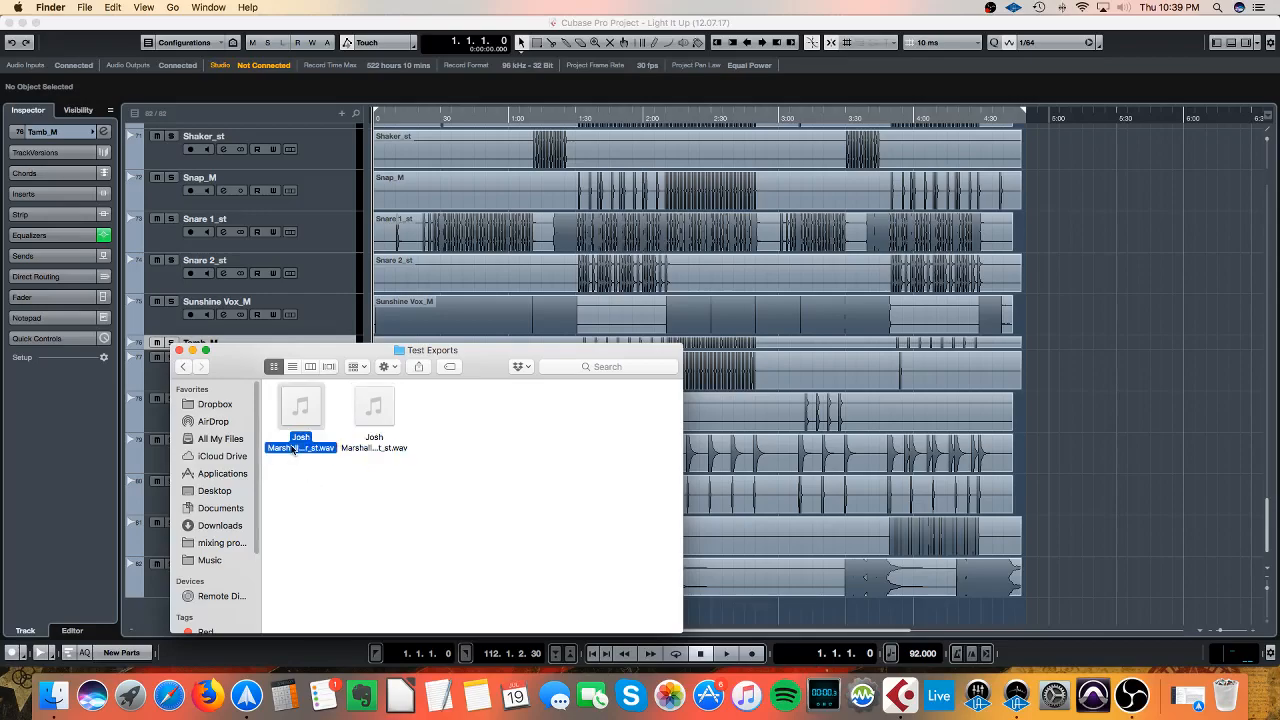
{"action": "left_click", "coordinate": [296, 449]}
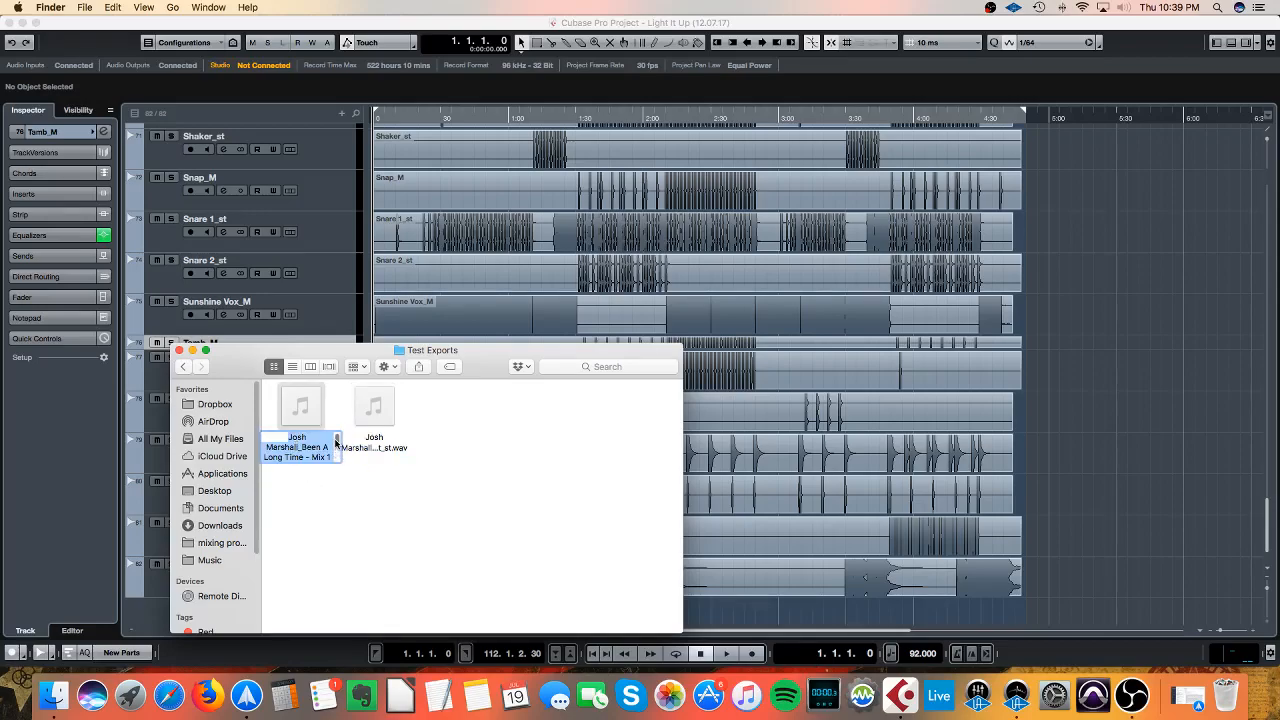
{"action": "left_click_drag", "start_coordinate": [338, 442], "coordinate": [336, 454]}
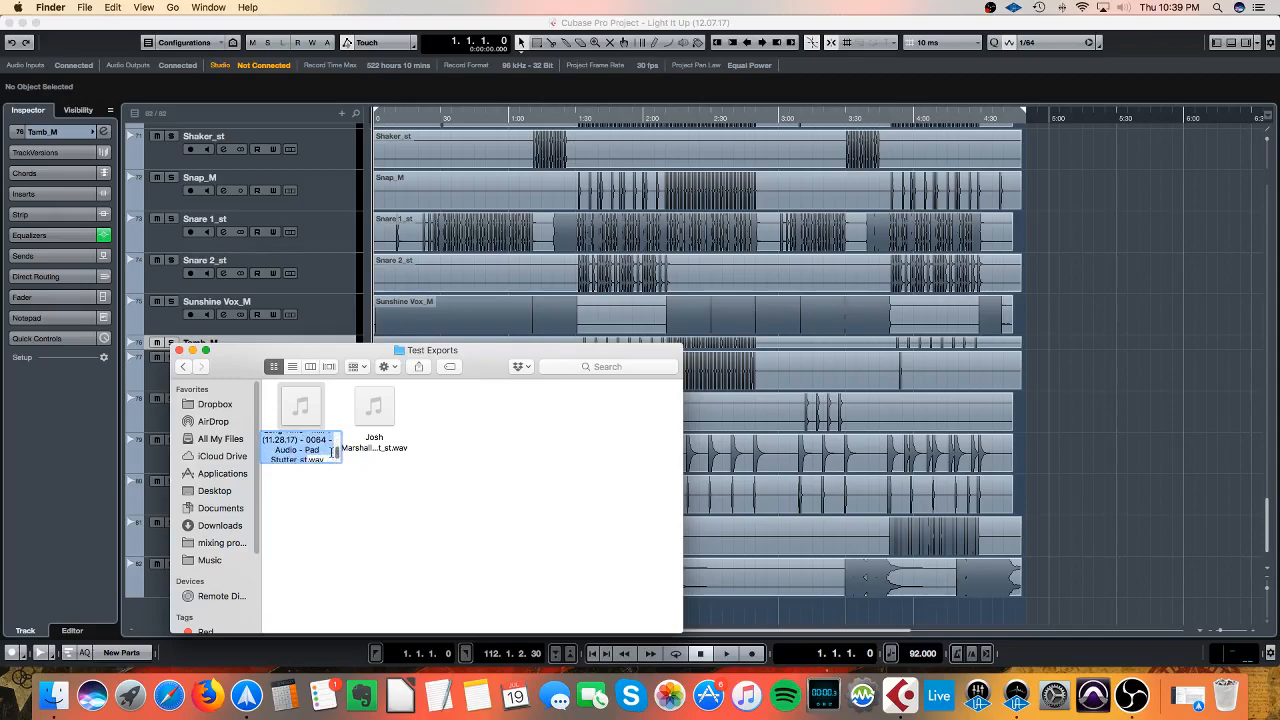
{"action": "left_click", "coordinate": [438, 510]}
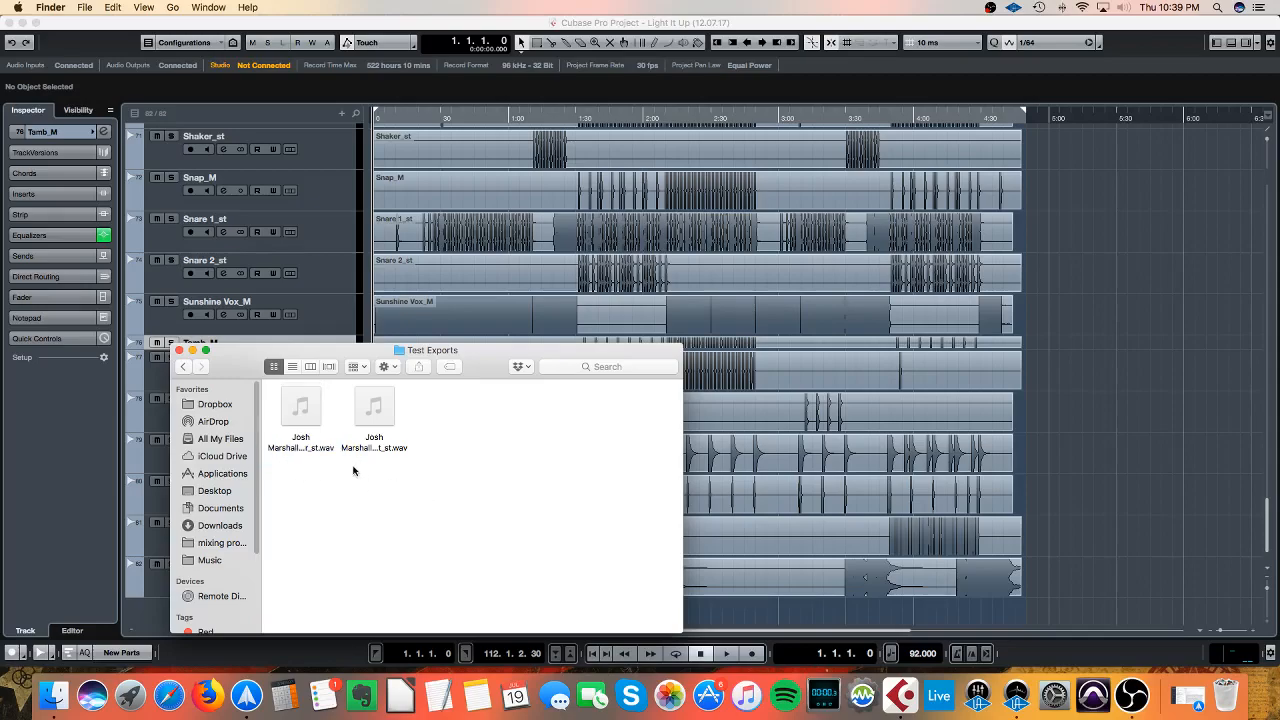
{"action": "left_click", "coordinate": [374, 406]}
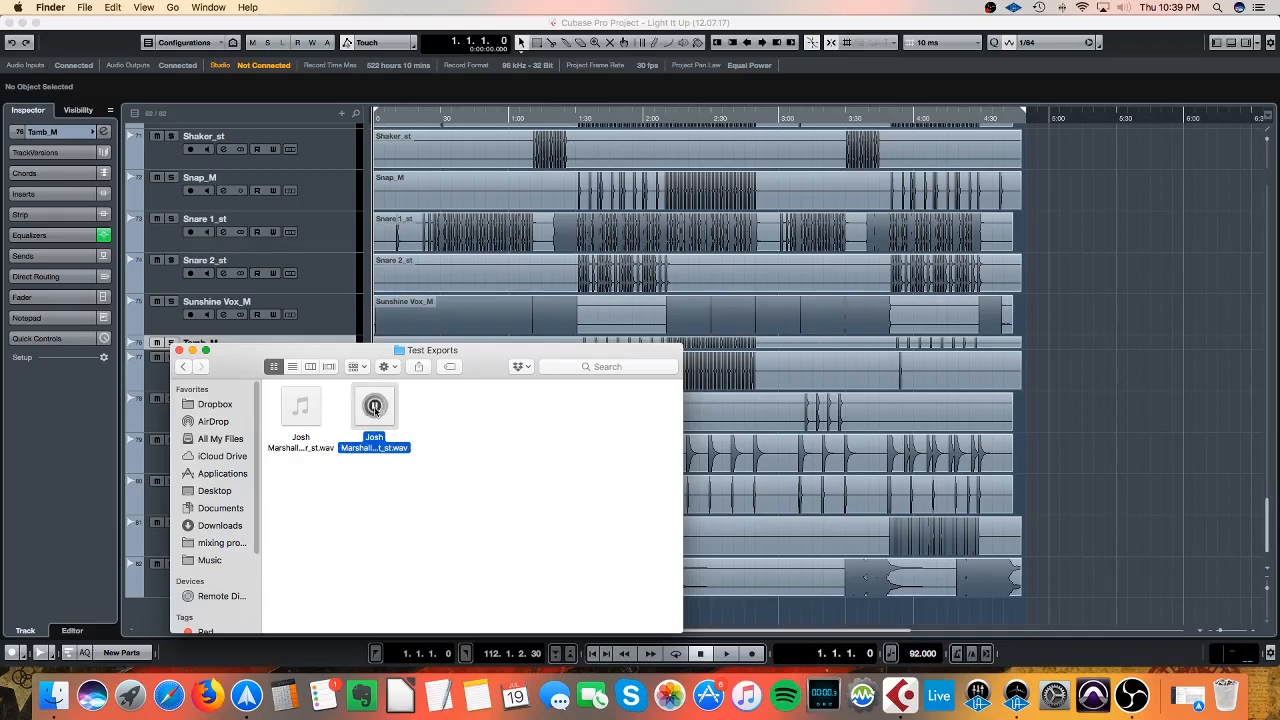
{"action": "left_click", "coordinate": [376, 468]}
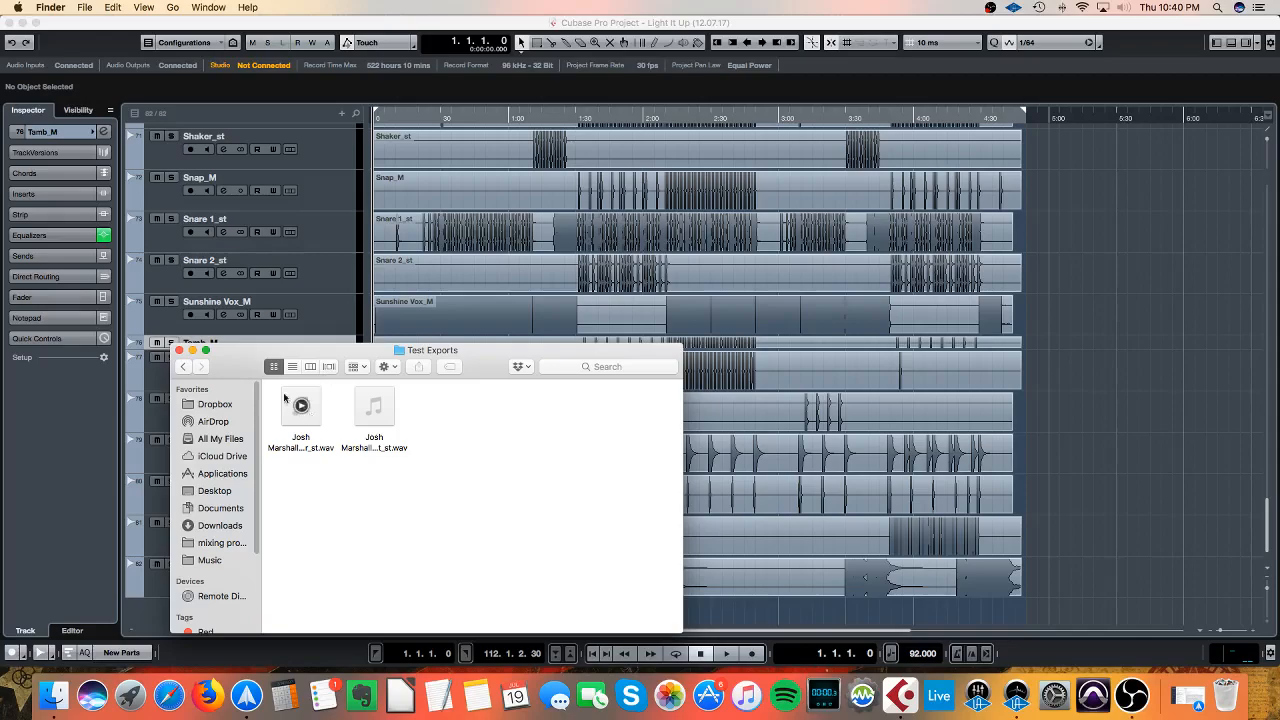
Return to the mixing projects folder, check the Test Exports folder there, and minimise the Finder window
{"action": "left_click_drag", "start_coordinate": [228, 362], "coordinate": [466, 328]}
{"action": "left_click", "coordinate": [423, 334]}
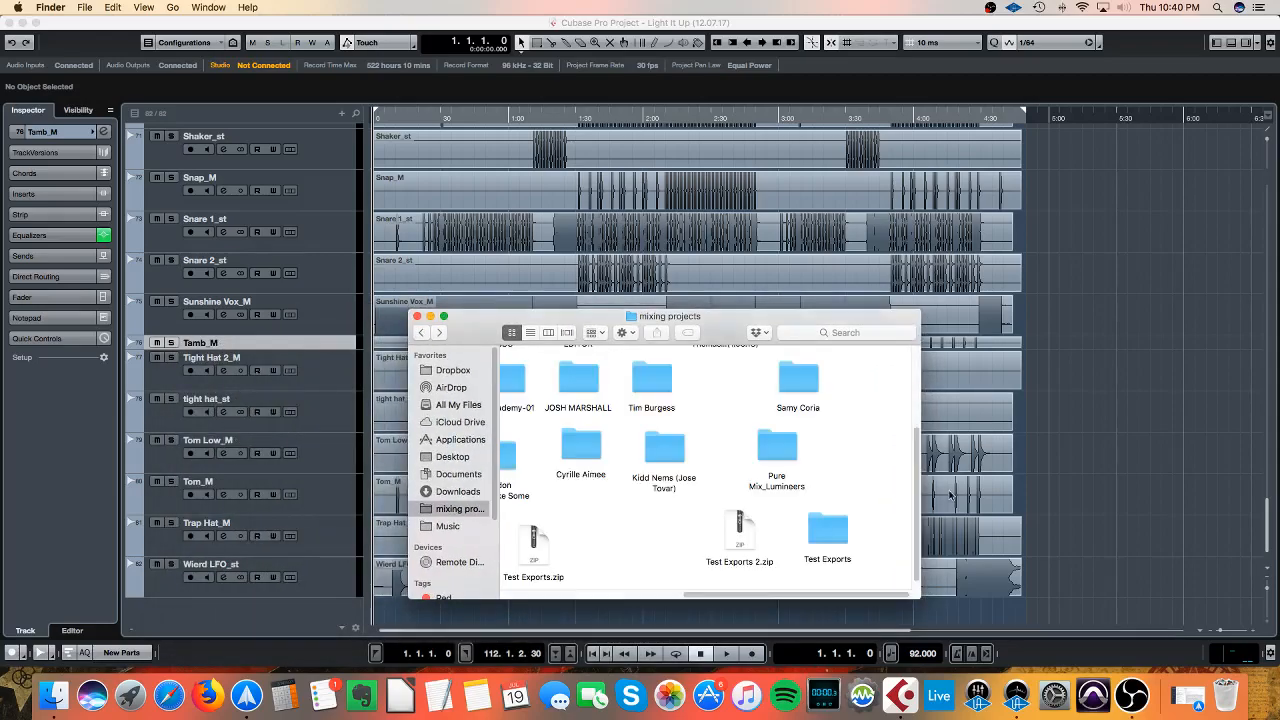
{"action": "left_click", "coordinate": [839, 532]}
{"action": "double_click", "coordinate": [829, 524]}
{"action": "left_click", "coordinate": [422, 333]}
{"action": "left_click", "coordinate": [430, 317]}
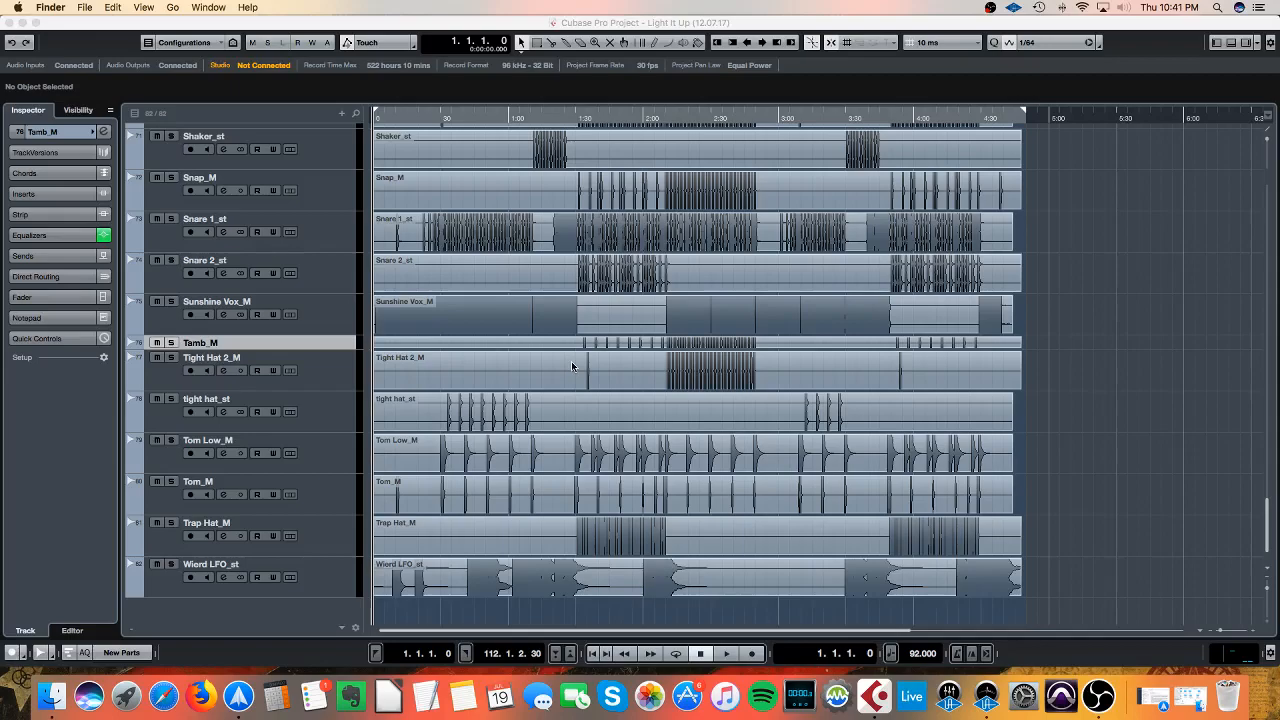
{"action": "left_click", "coordinate": [1099, 696]}
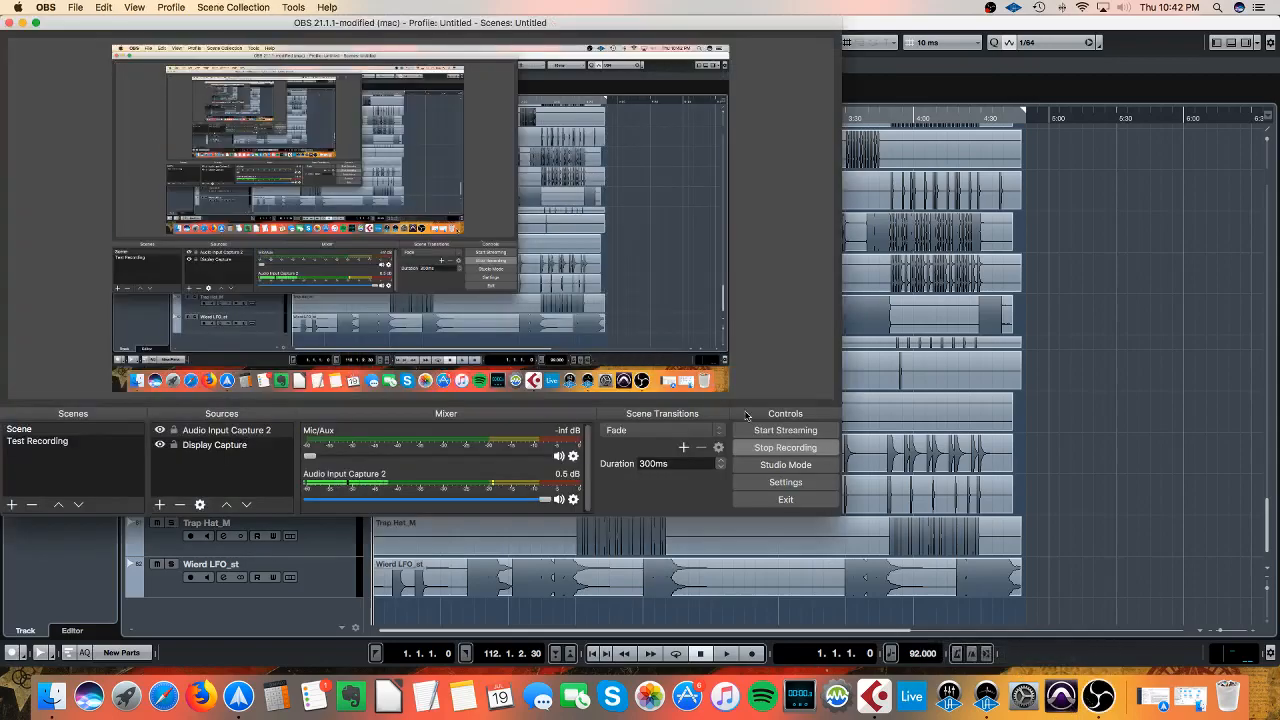